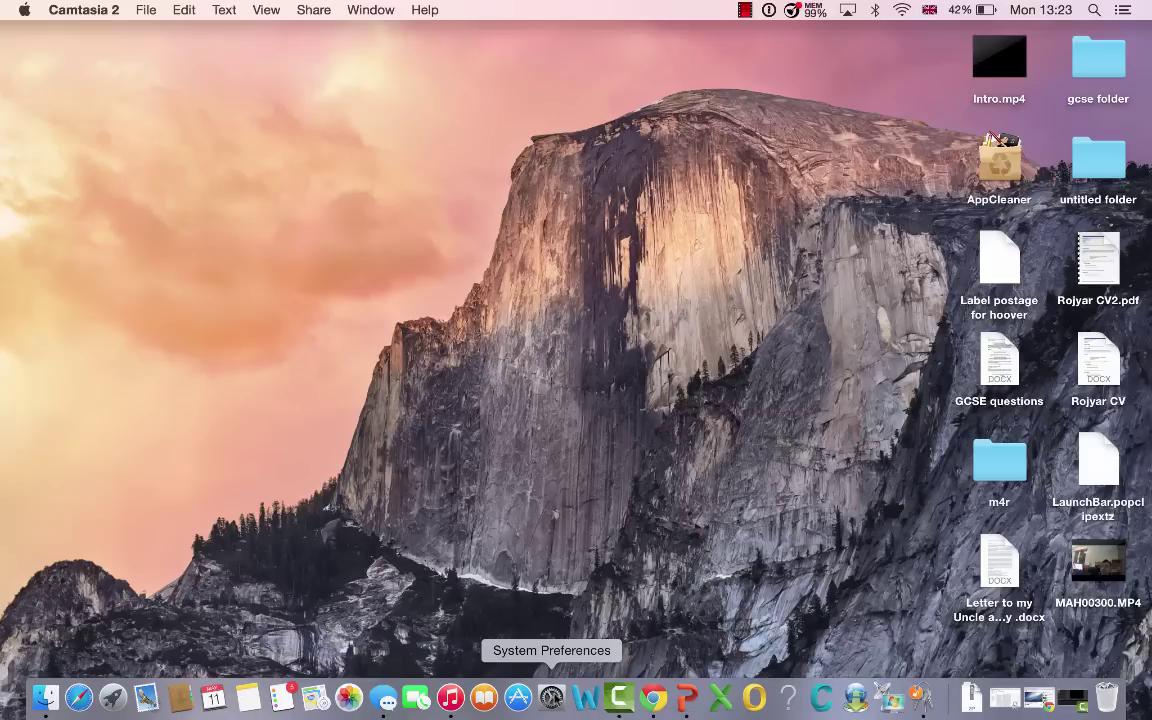
# Step: Open System Preferences from the Dock and go to the Network pane with Wi-Fi connected
pyautogui.click(551, 697)
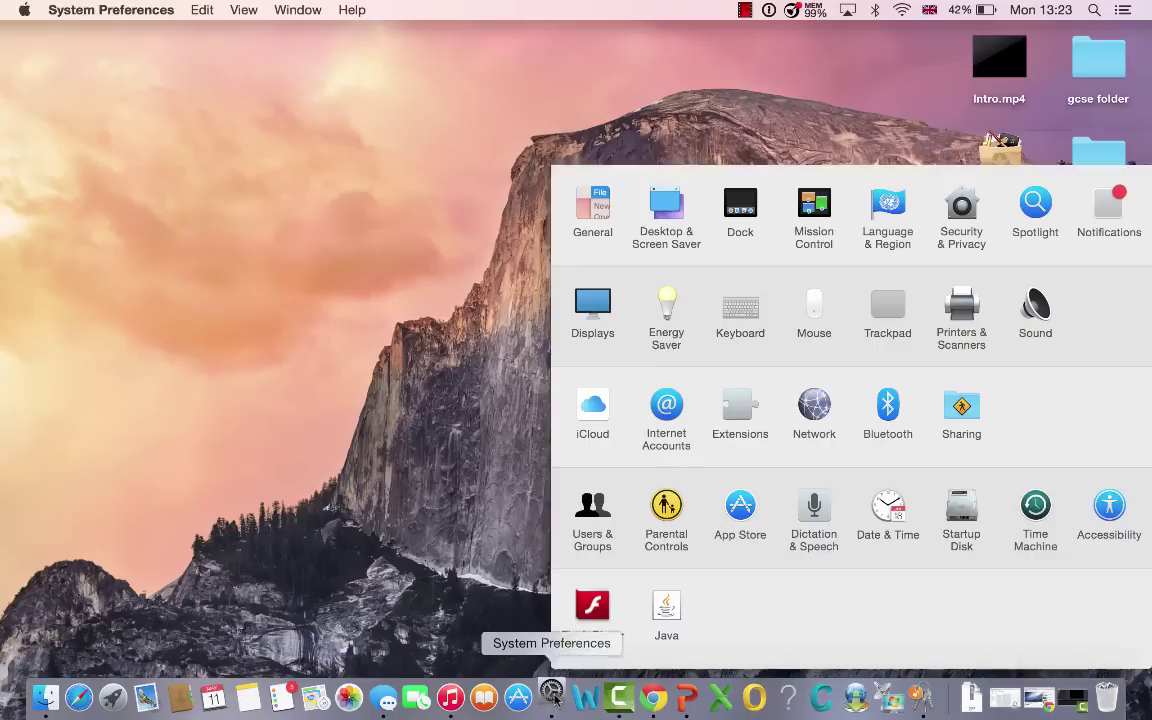
pyautogui.click(816, 406)
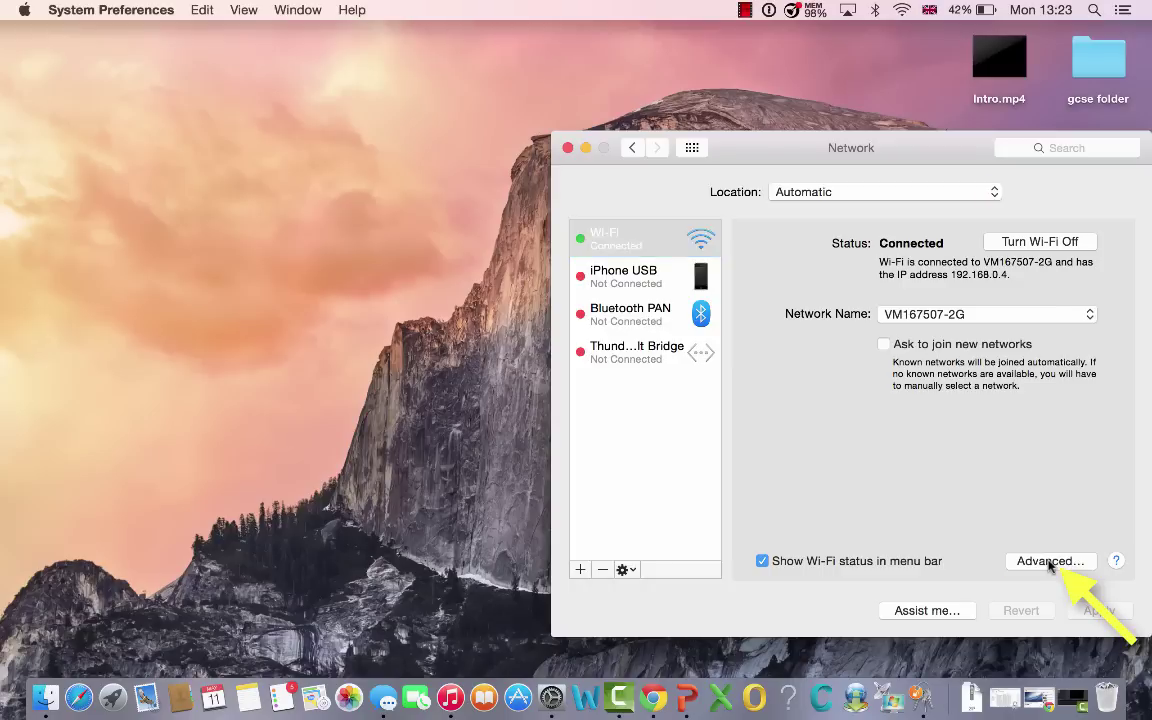
# Step: Renew the Wi-Fi DHCP lease under Advanced TCP/IP, restoring IPv4 address 192.168.0.4
pyautogui.click(1050, 562)
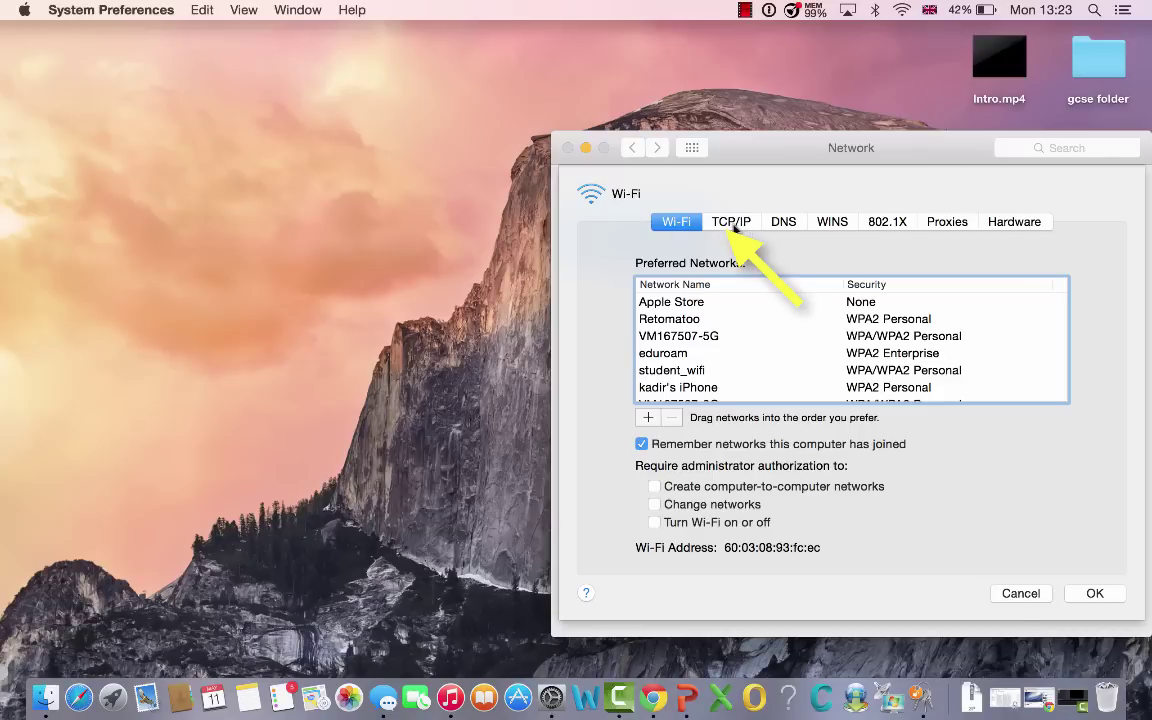
pyautogui.click(732, 226)
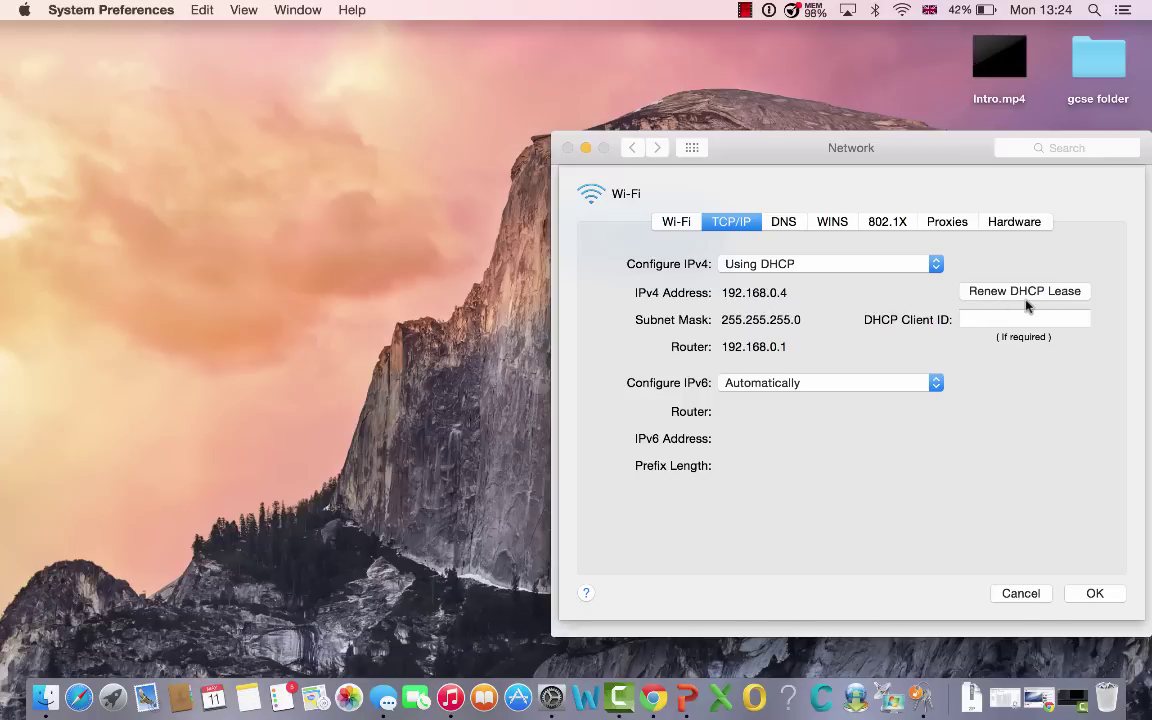
pyautogui.click(1027, 306)
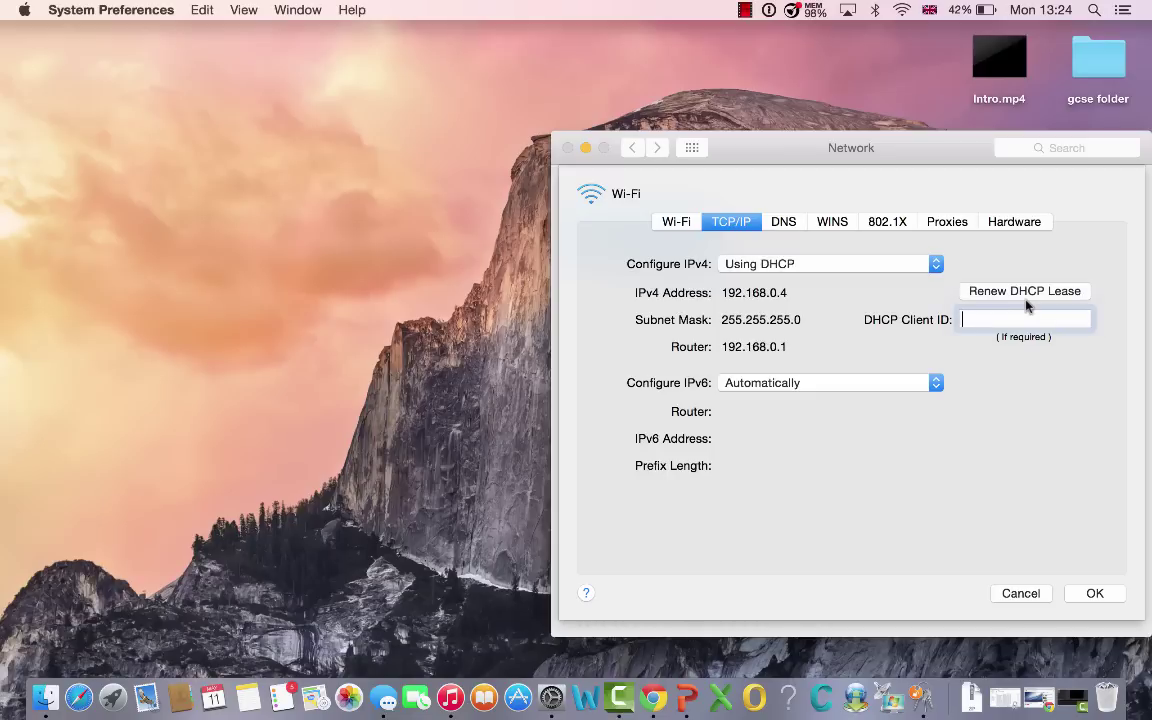
# Step: Review the Preferred Networks list and remove the iPhone and 'Do i know you' networks
pyautogui.click(678, 224)
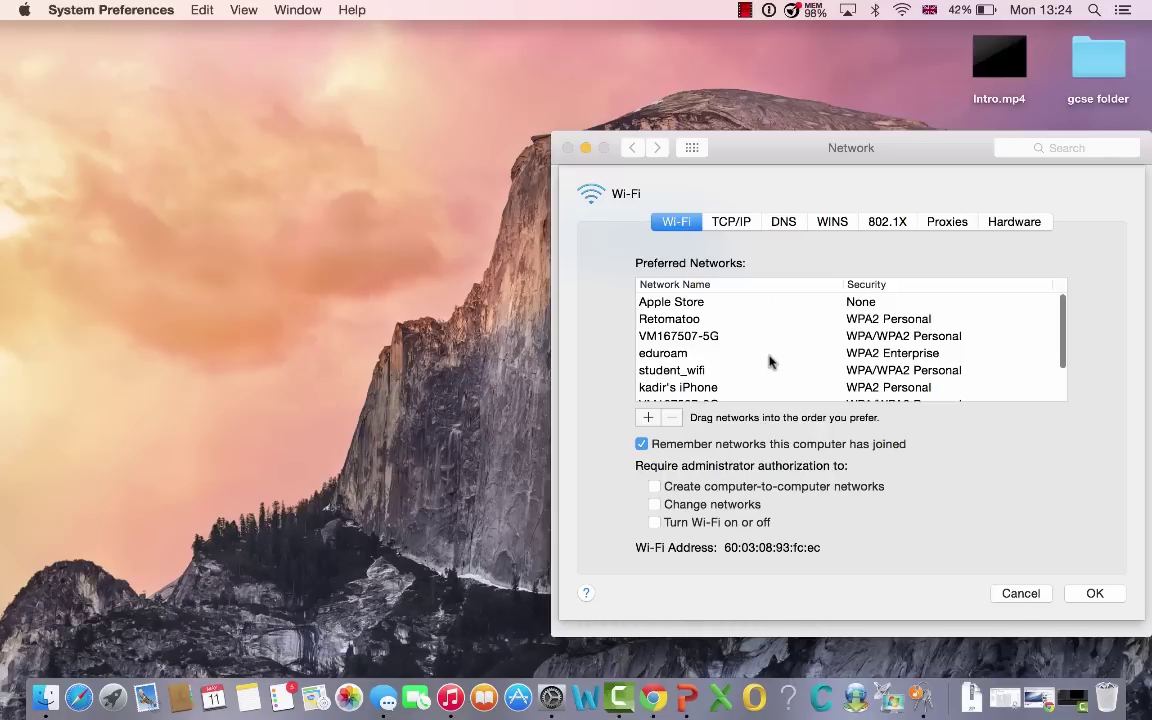
pyautogui.scroll(-2, 770, 362)
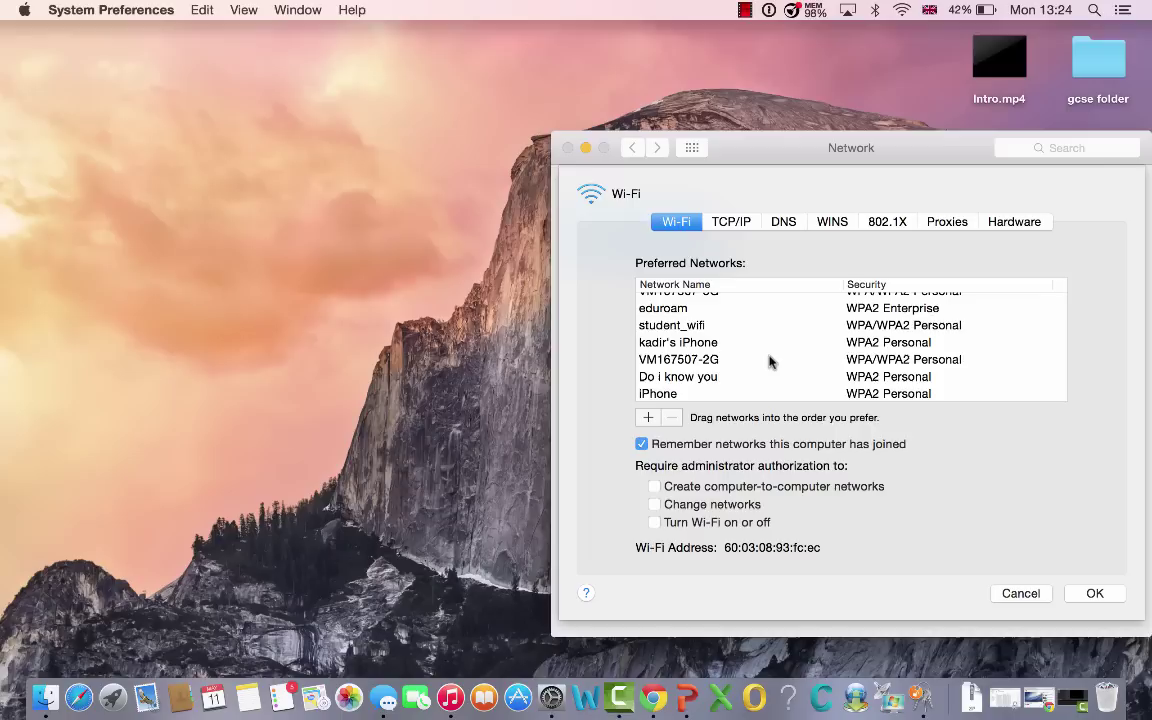
pyautogui.scroll(3, 770, 362)
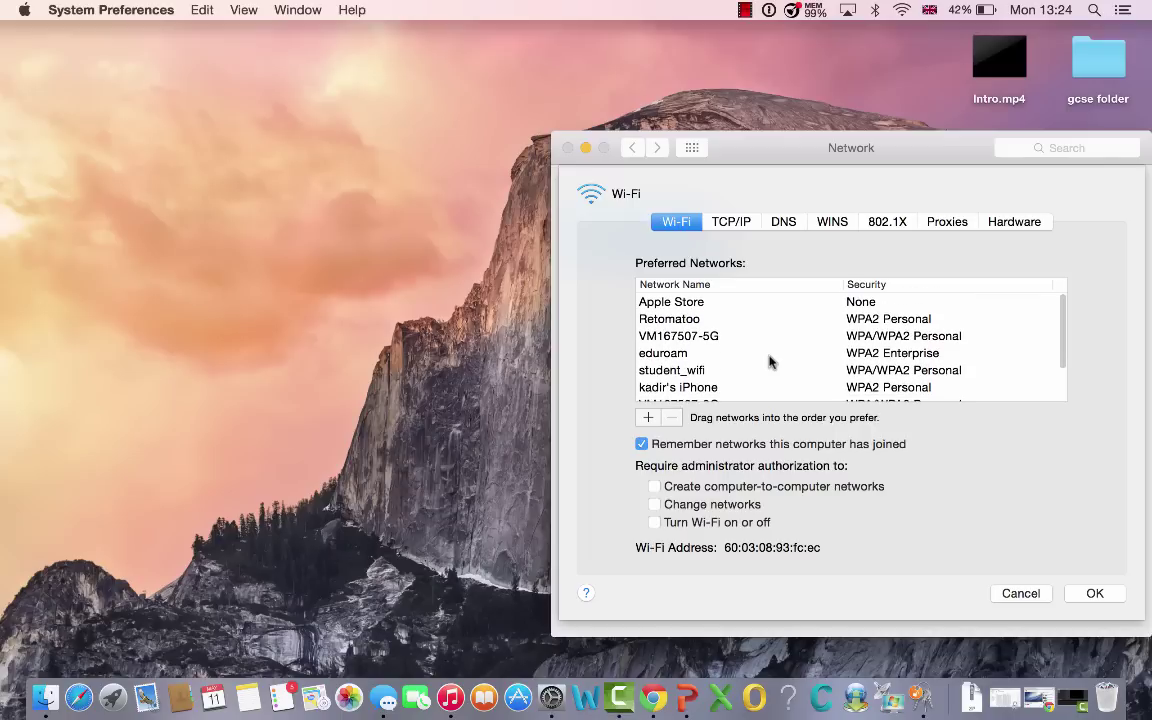
pyautogui.scroll(-2, 770, 362)
pyautogui.scroll(3, 770, 362)
pyautogui.scroll(-3, 770, 362)
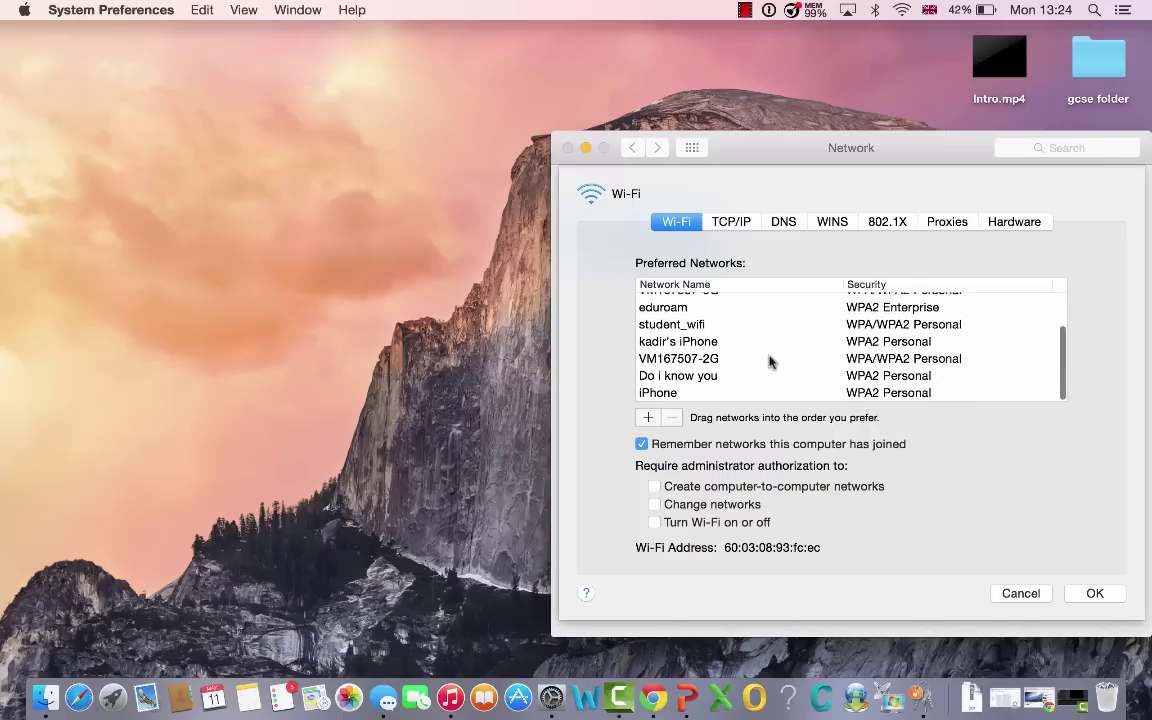
pyautogui.scroll(3, 770, 362)
pyautogui.scroll(-5, 770, 362)
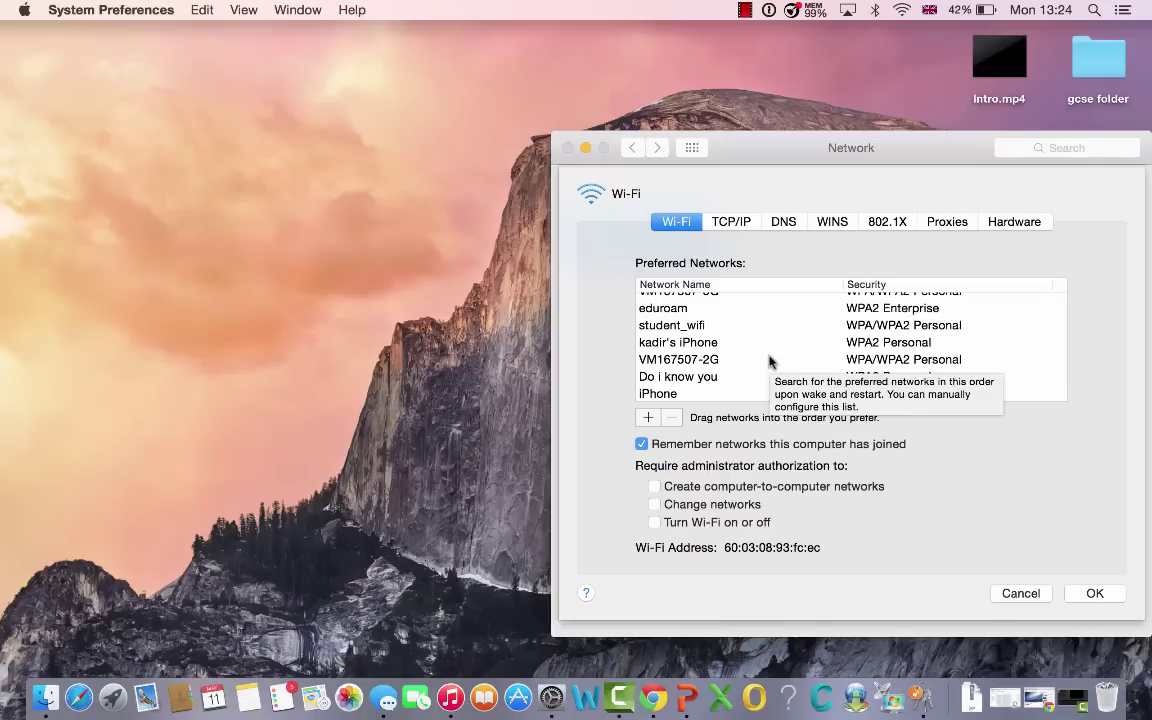
pyautogui.click(707, 394)
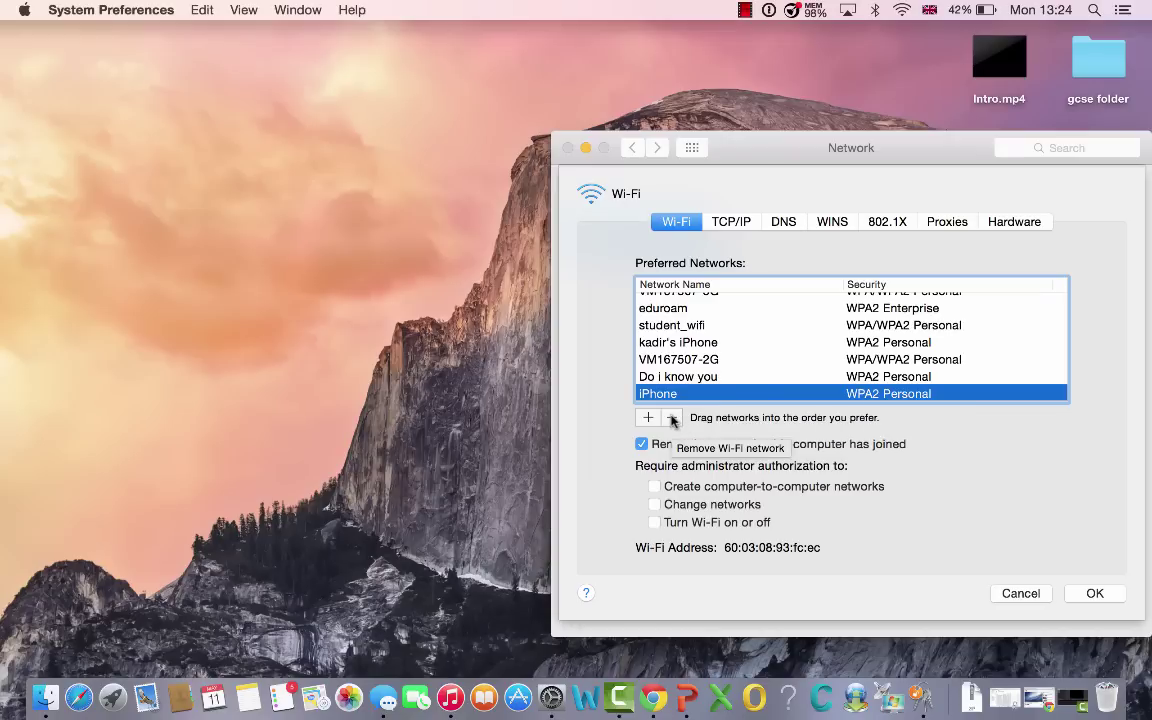
pyautogui.click(672, 418)
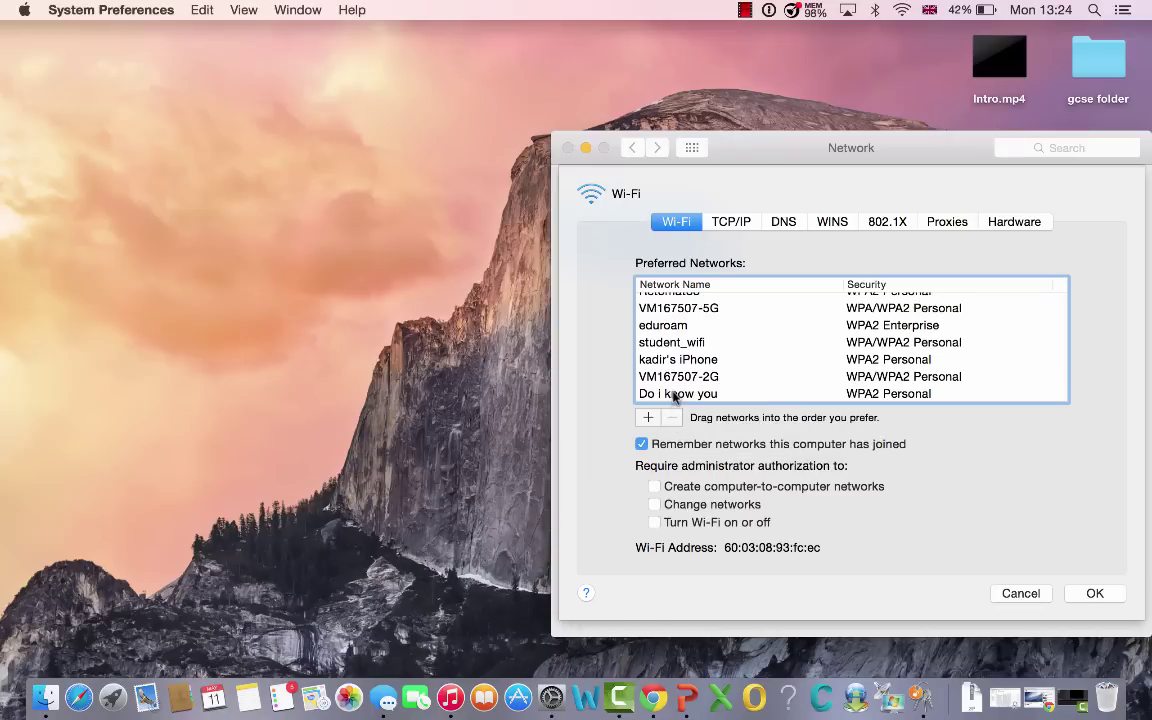
pyautogui.click(672, 395)
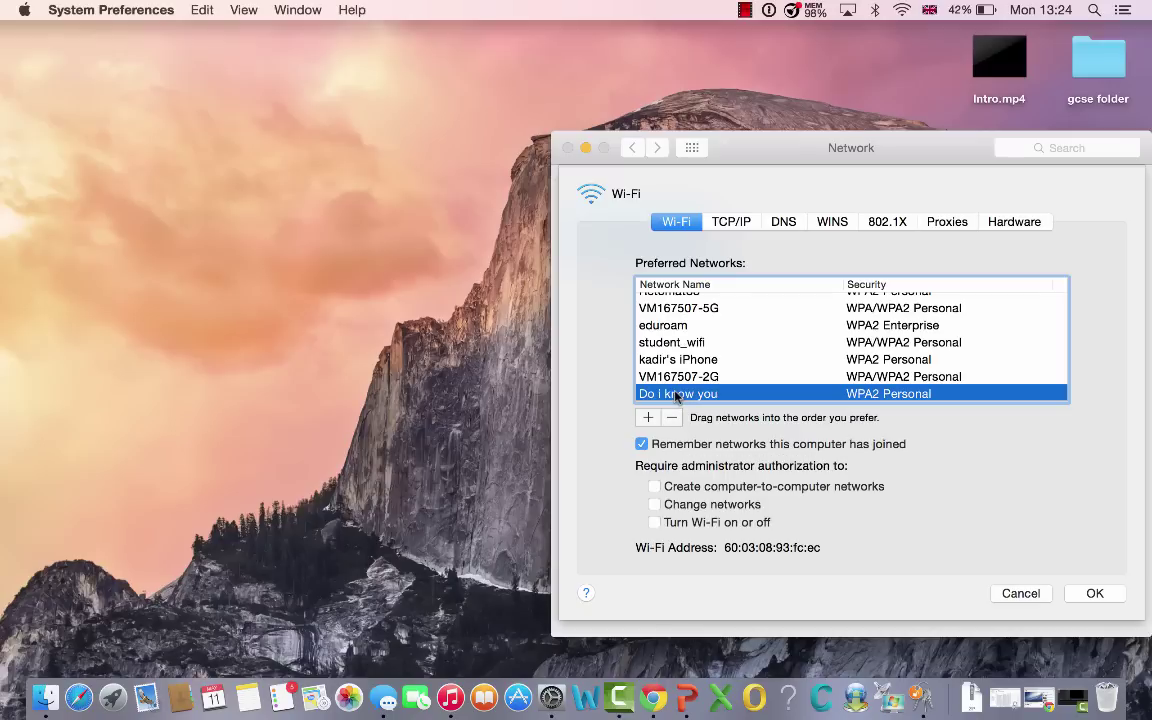
pyautogui.click(675, 419)
# Step: Remove the VM167507-2G, other phone hotspot and student_wifi networks
pyautogui.click(680, 393)
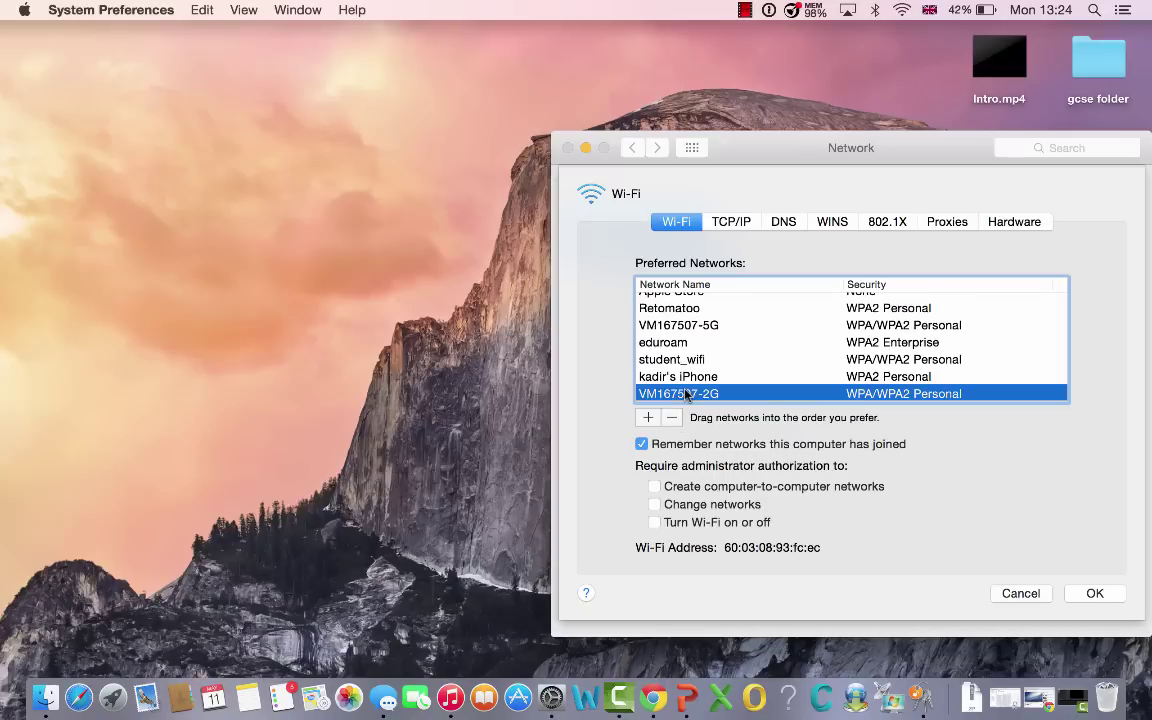
pyautogui.click(674, 419)
pyautogui.click(672, 387)
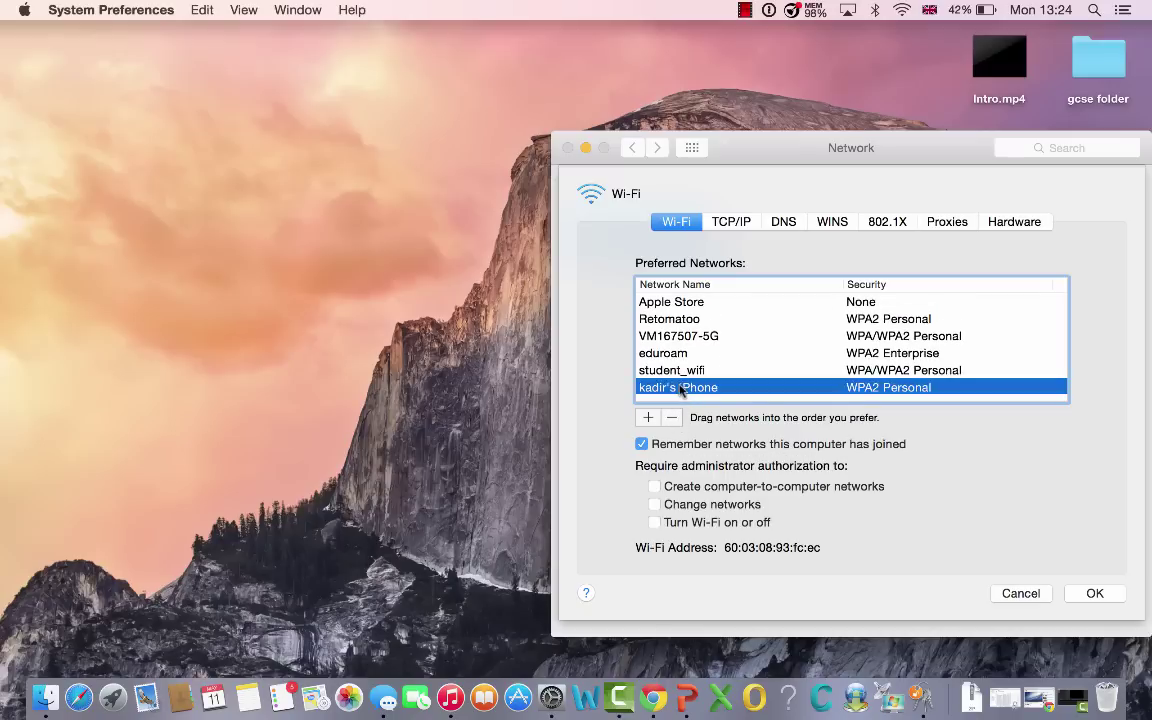
pyautogui.click(673, 418)
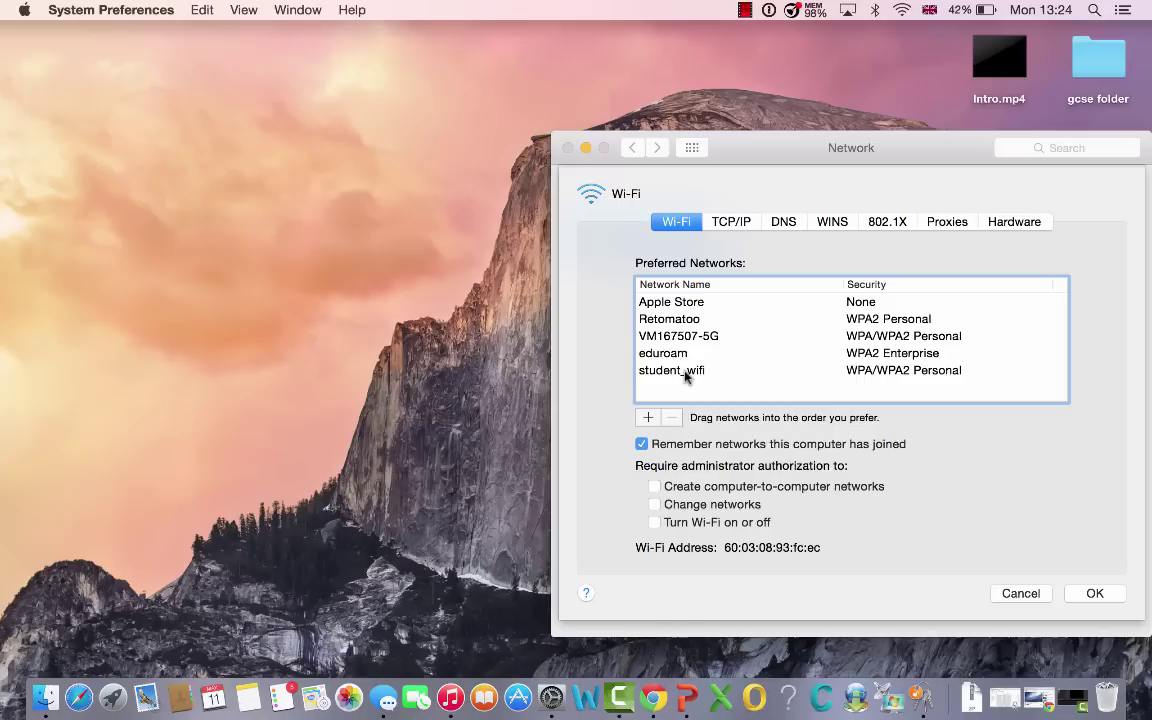
pyautogui.click(684, 374)
pyautogui.click(672, 418)
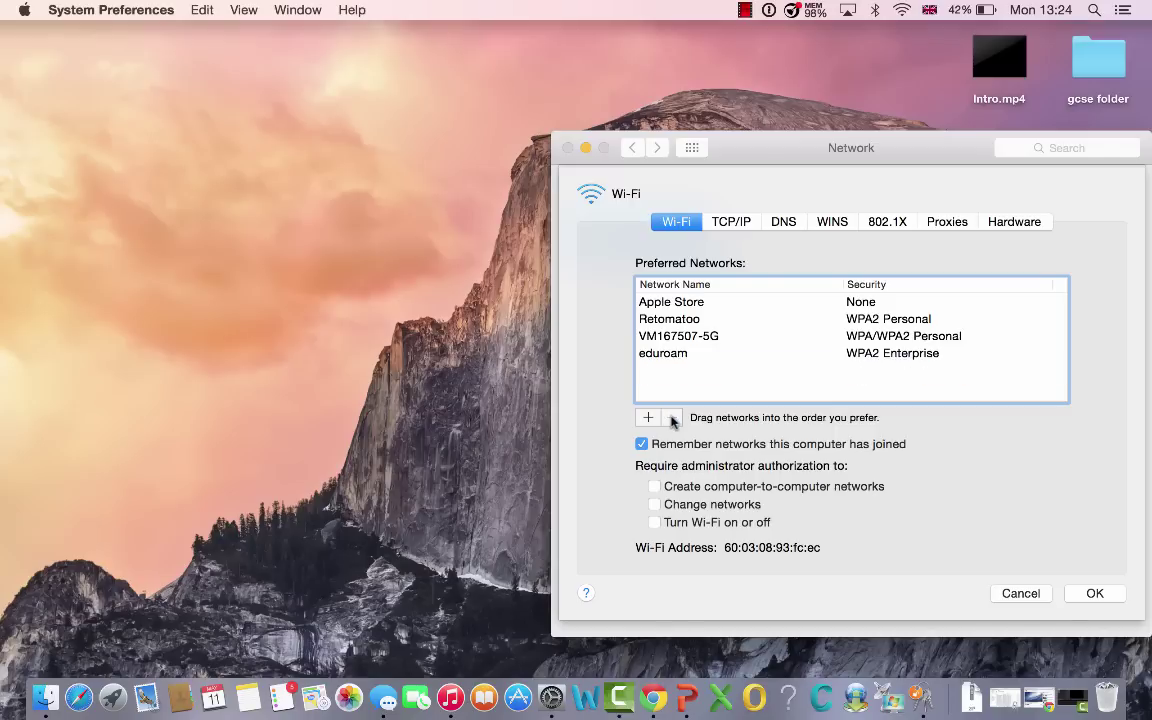
# Step: Remove the eduroam, VM167507-5G and Retomatoo networks, leaving only Apple Store
pyautogui.click(671, 356)
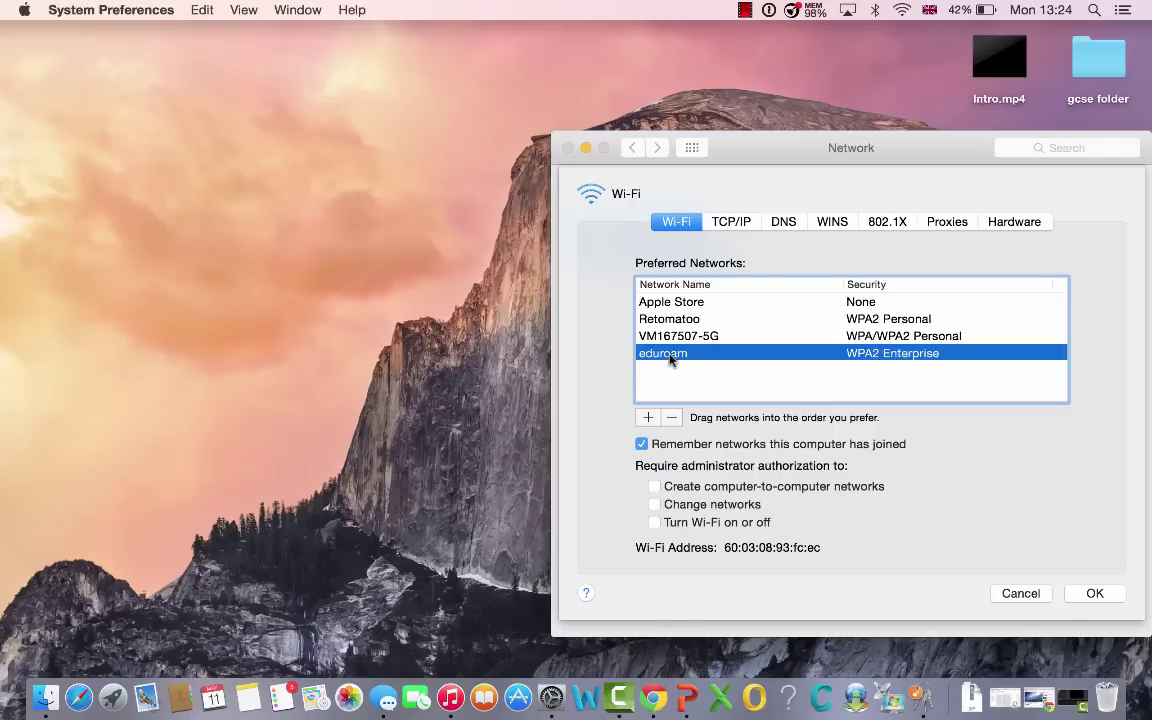
pyautogui.click(671, 418)
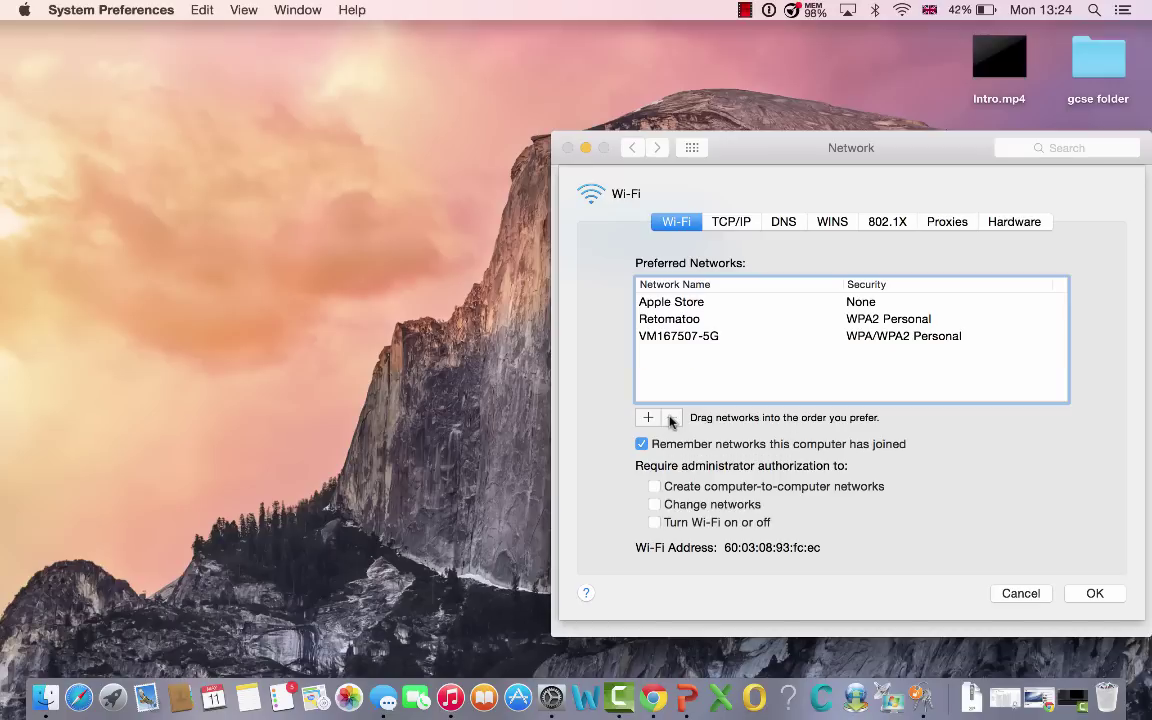
pyautogui.click(687, 340)
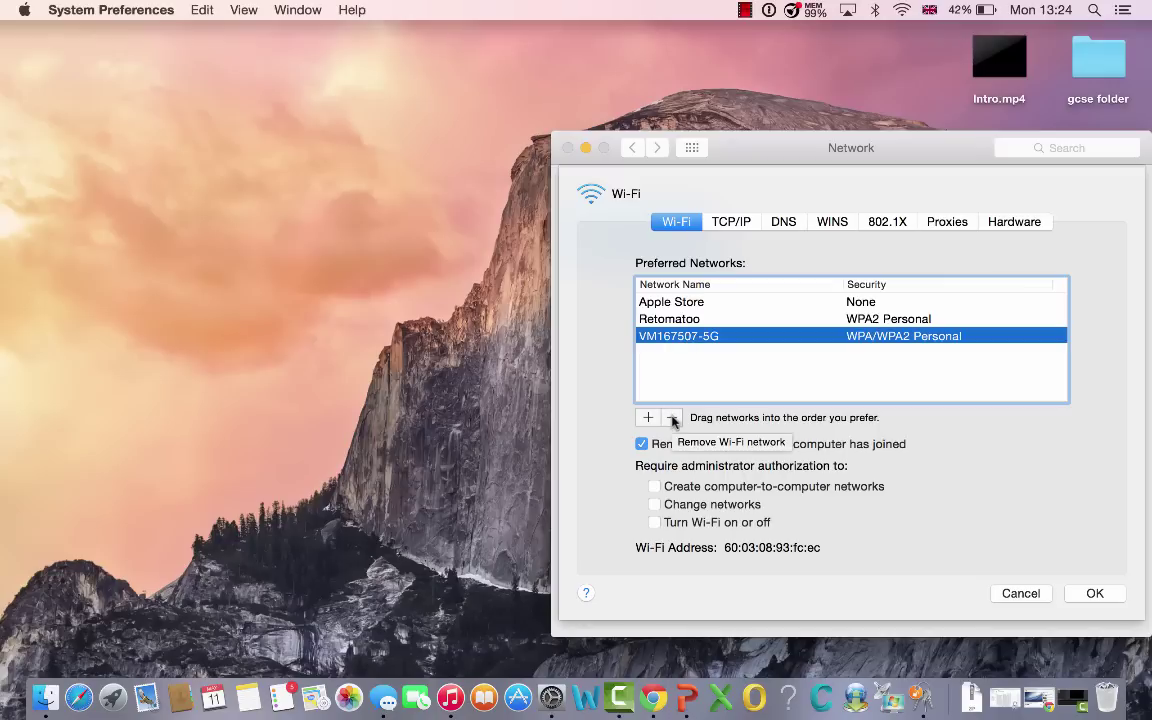
pyautogui.click(673, 418)
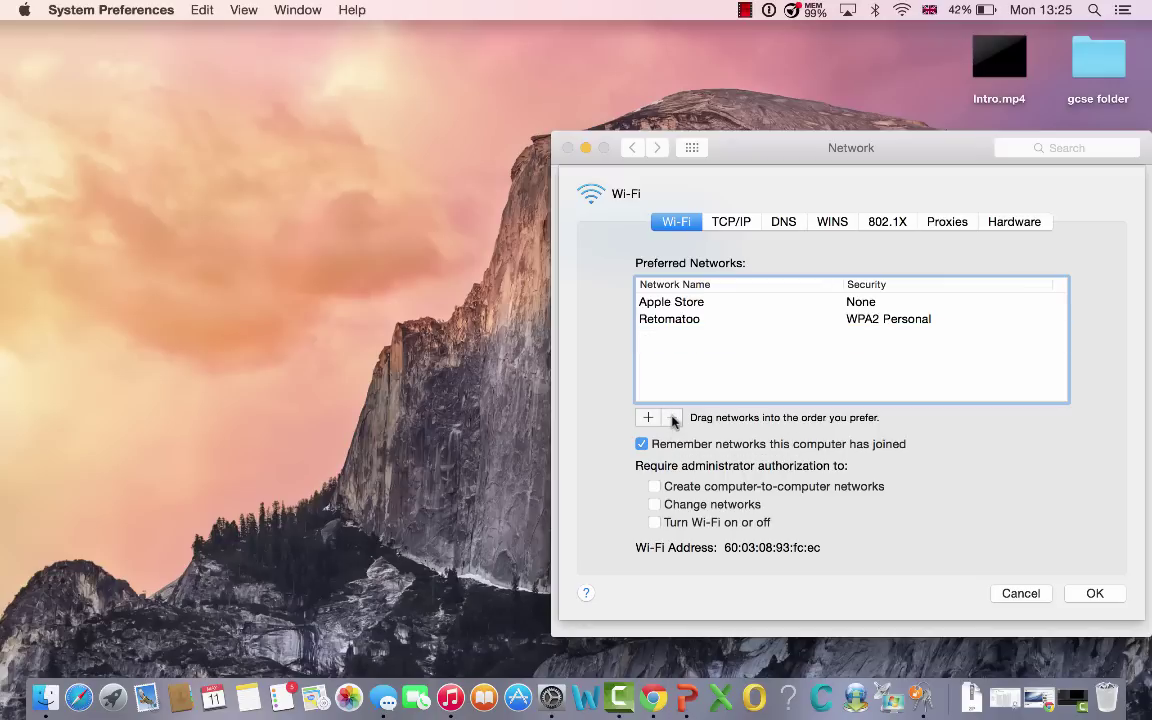
pyautogui.click(686, 321)
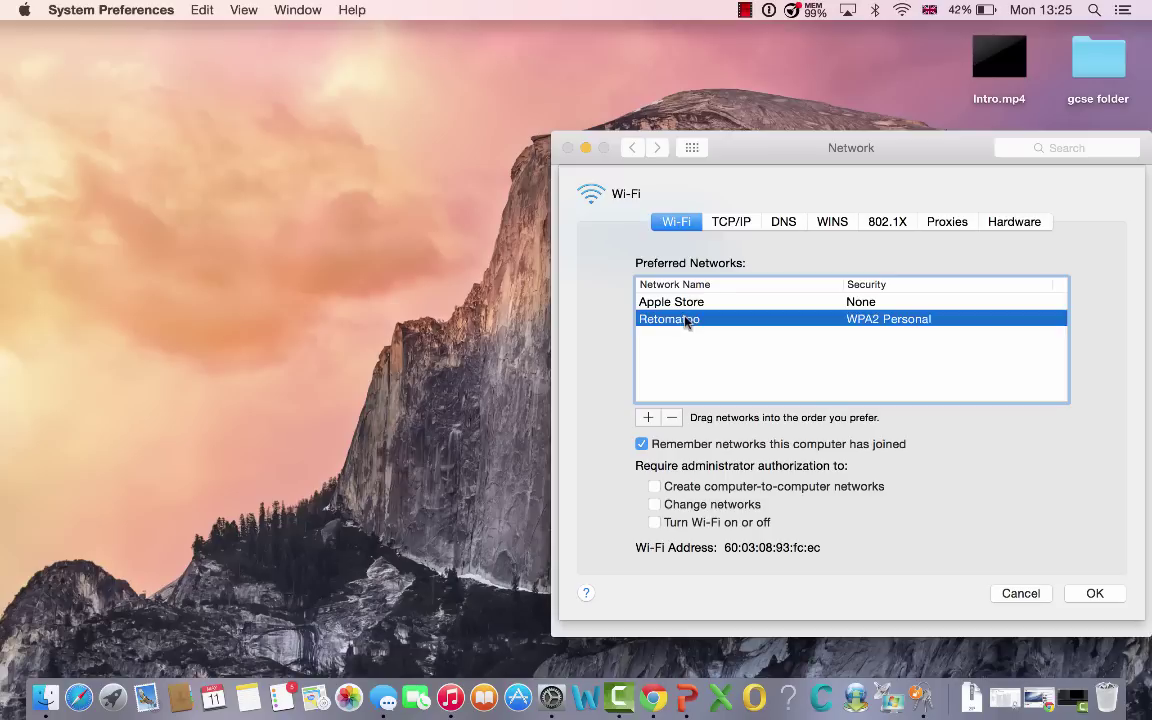
pyautogui.click(672, 416)
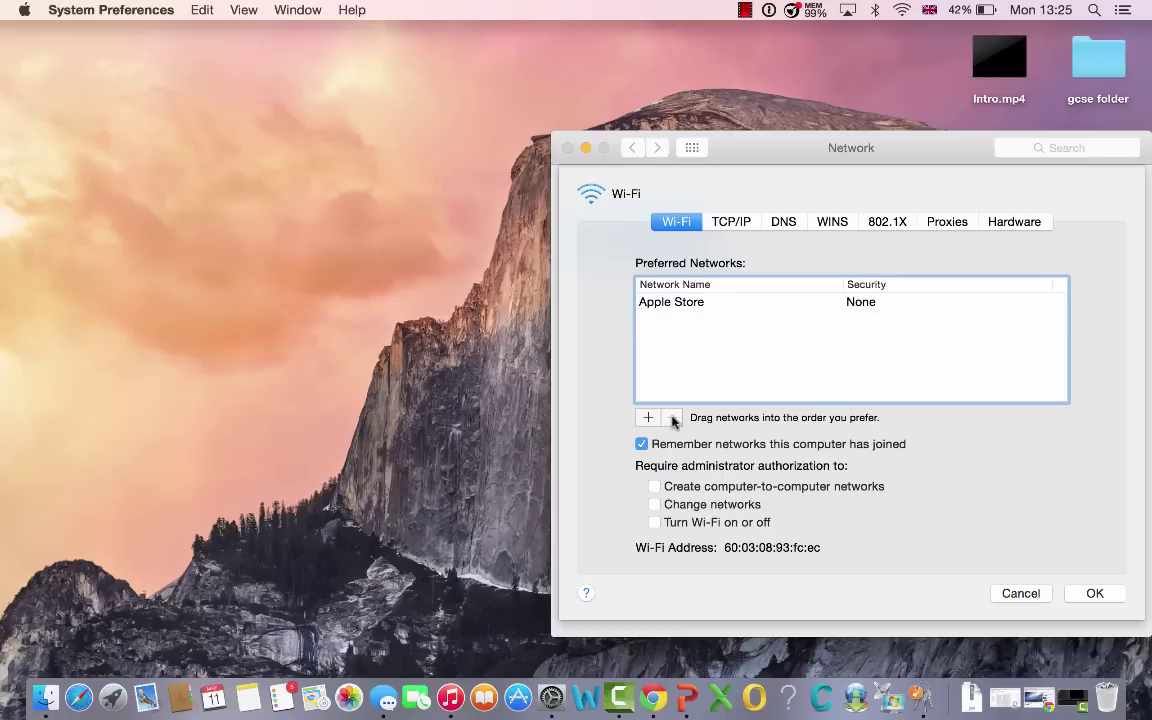
# Step: Remove Apple Store to empty the preferred networks list and confirm with OK
pyautogui.click(698, 306)
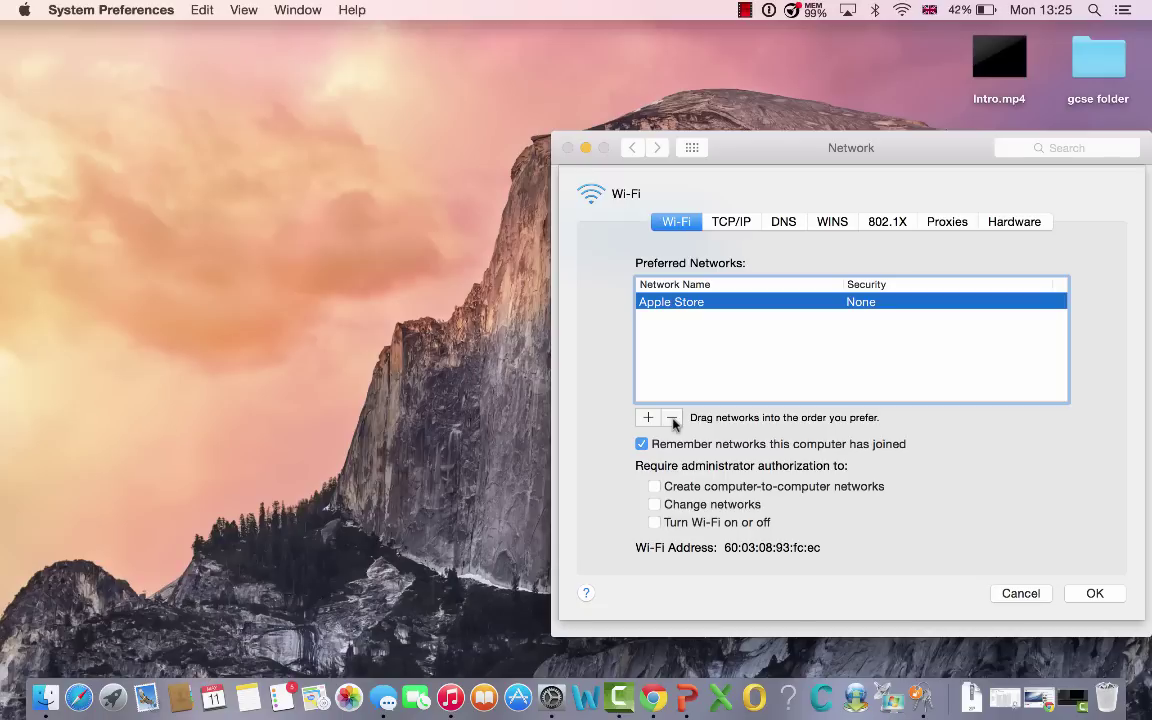
pyautogui.click(673, 419)
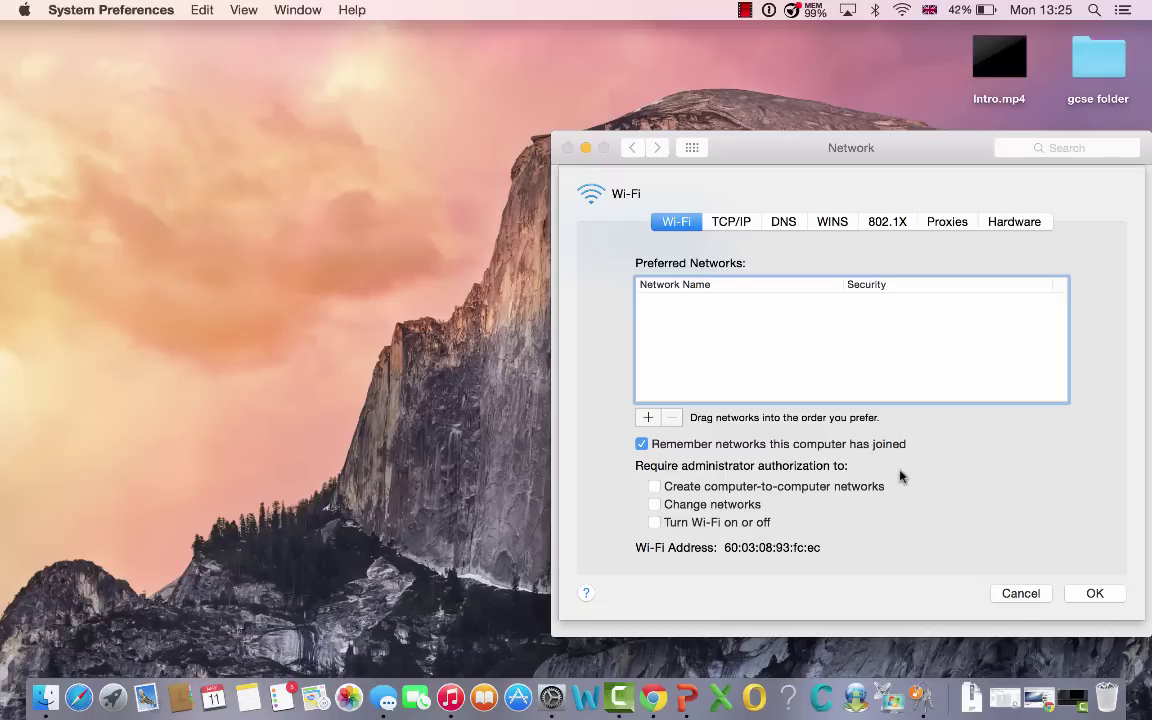
pyautogui.click(1090, 595)
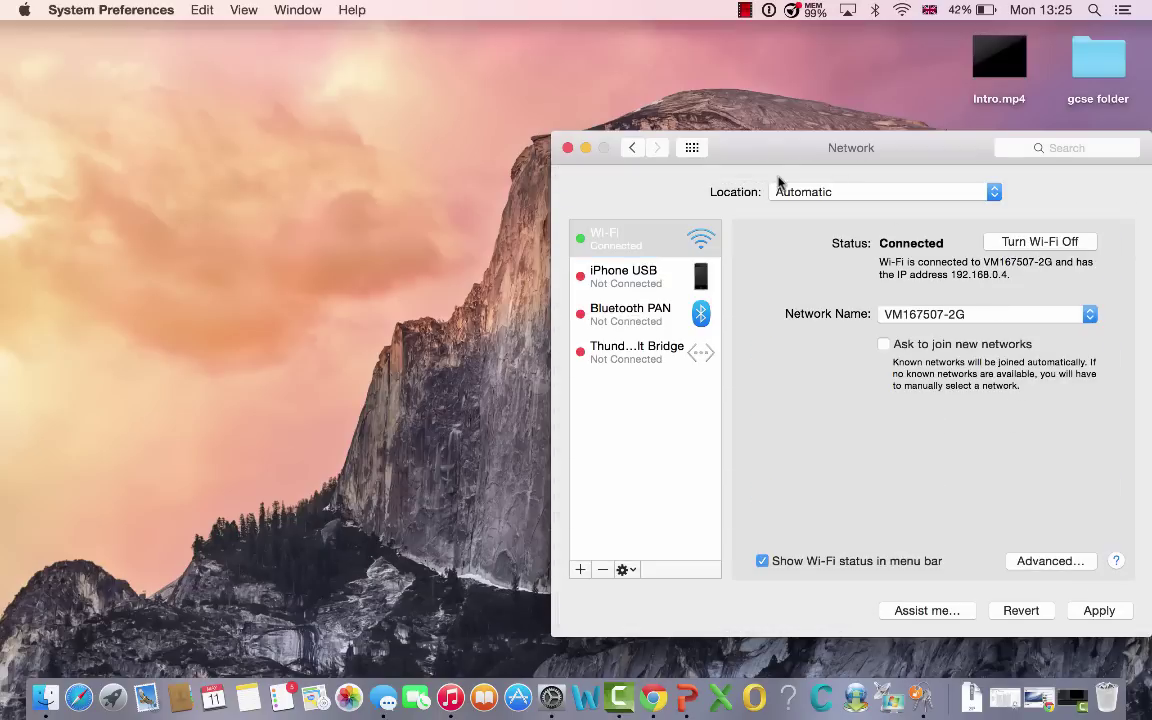
# Step: Close the Network window, applying the pending Wi-Fi changes
pyautogui.click(567, 148)
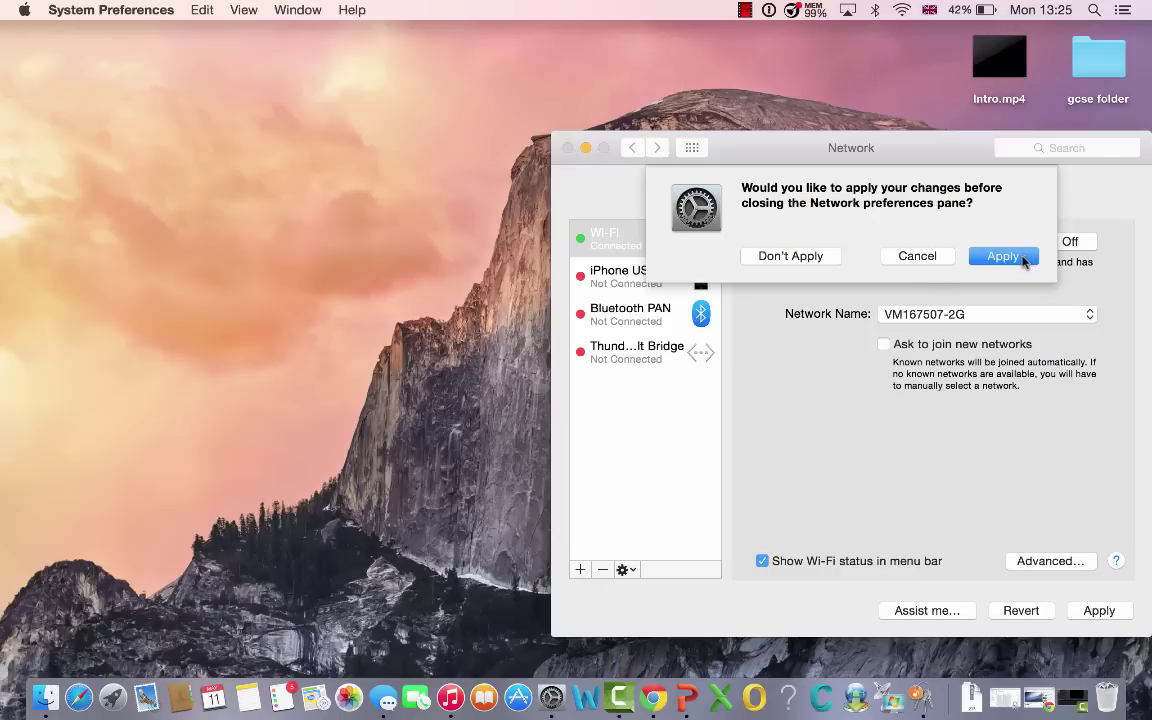
pyautogui.click(1003, 256)
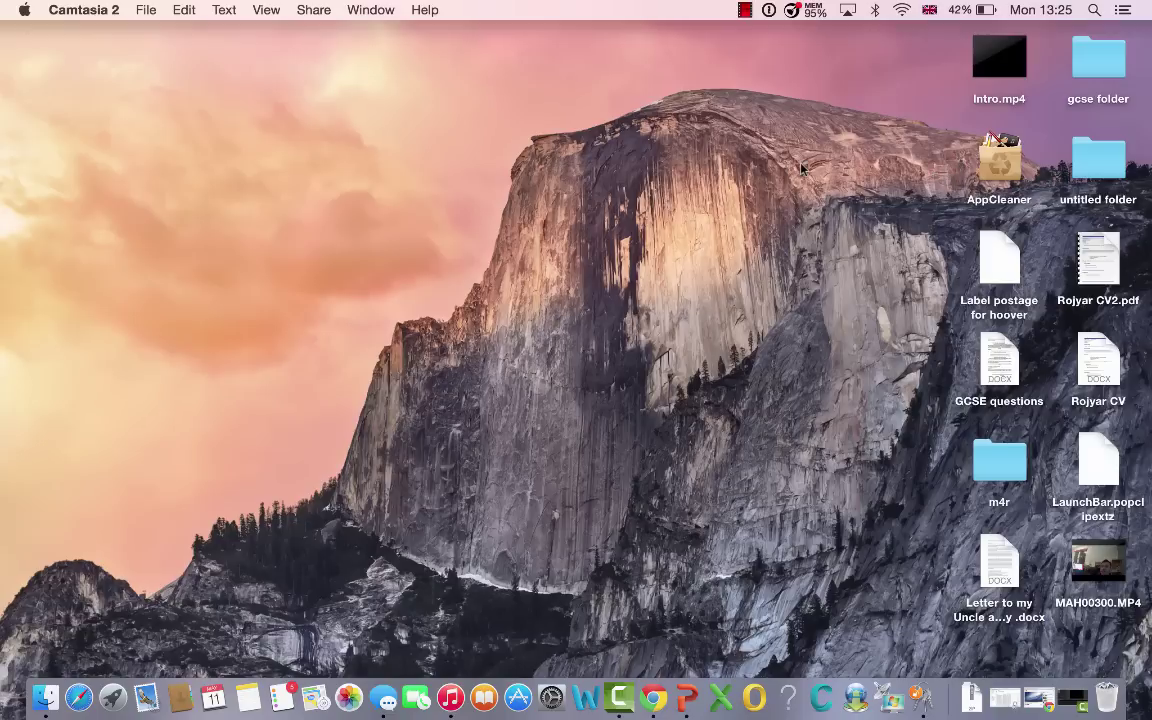
# Step: Launch Keychain Access through Spotlight and dismiss the search panel
pyautogui.click(1094, 10)
pyautogui.write('key')
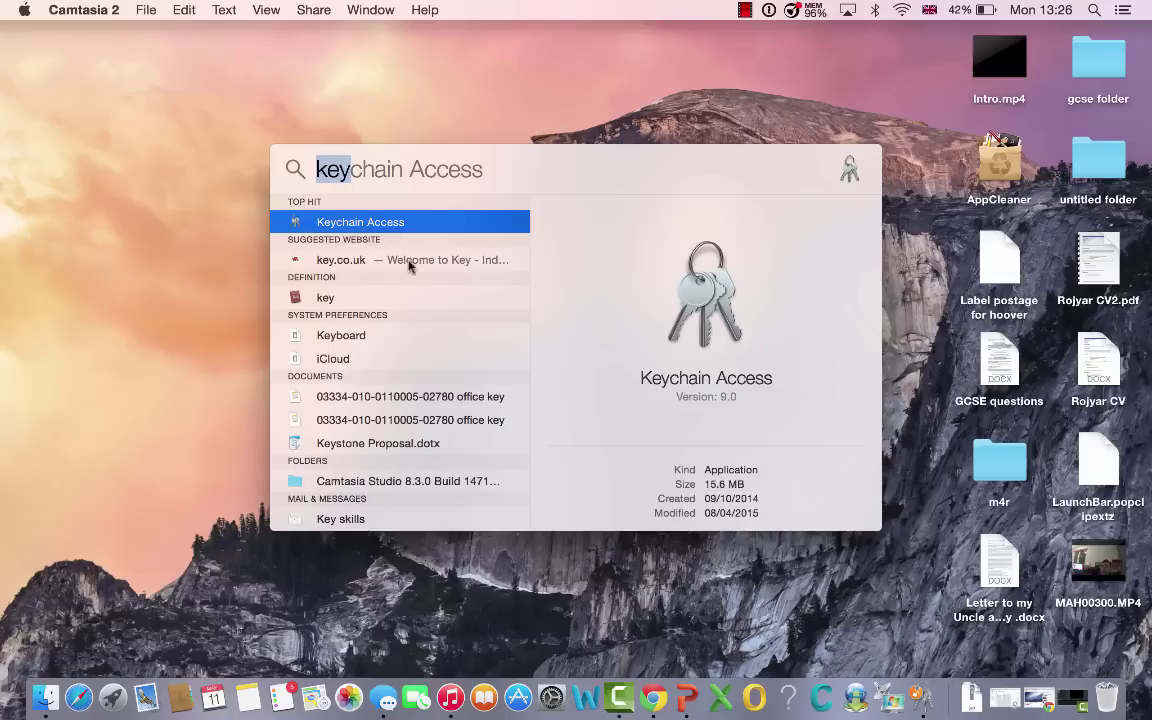
pyautogui.click(362, 222)
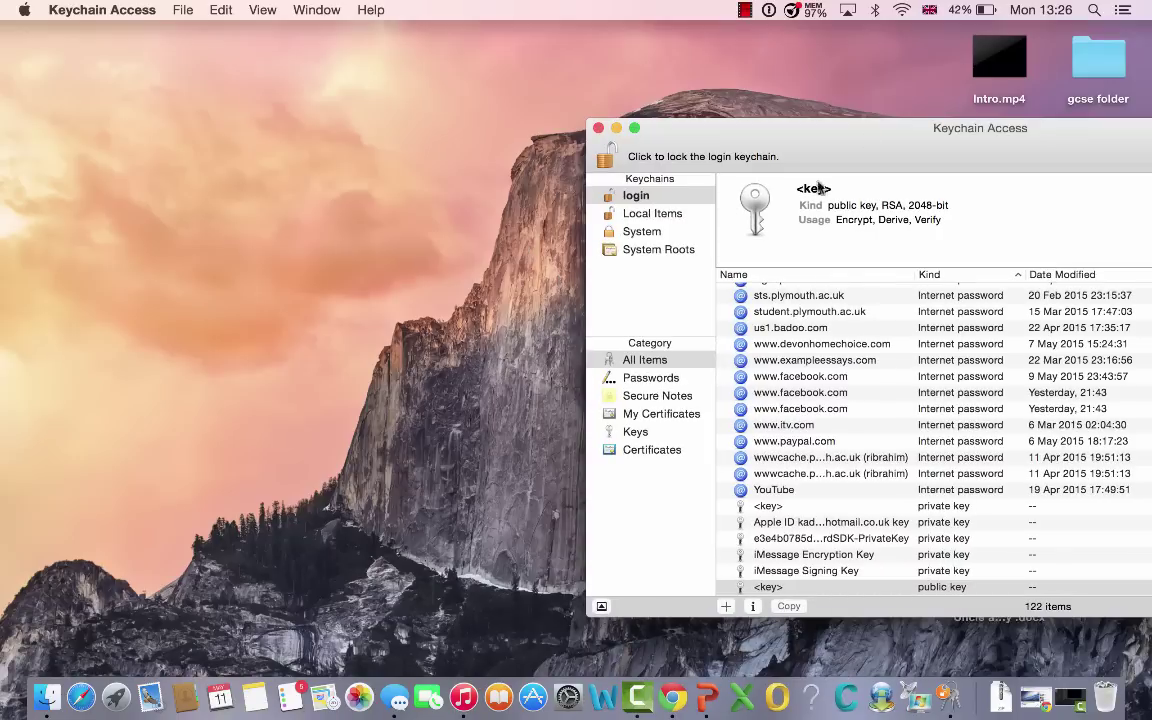
pyautogui.click(1096, 10)
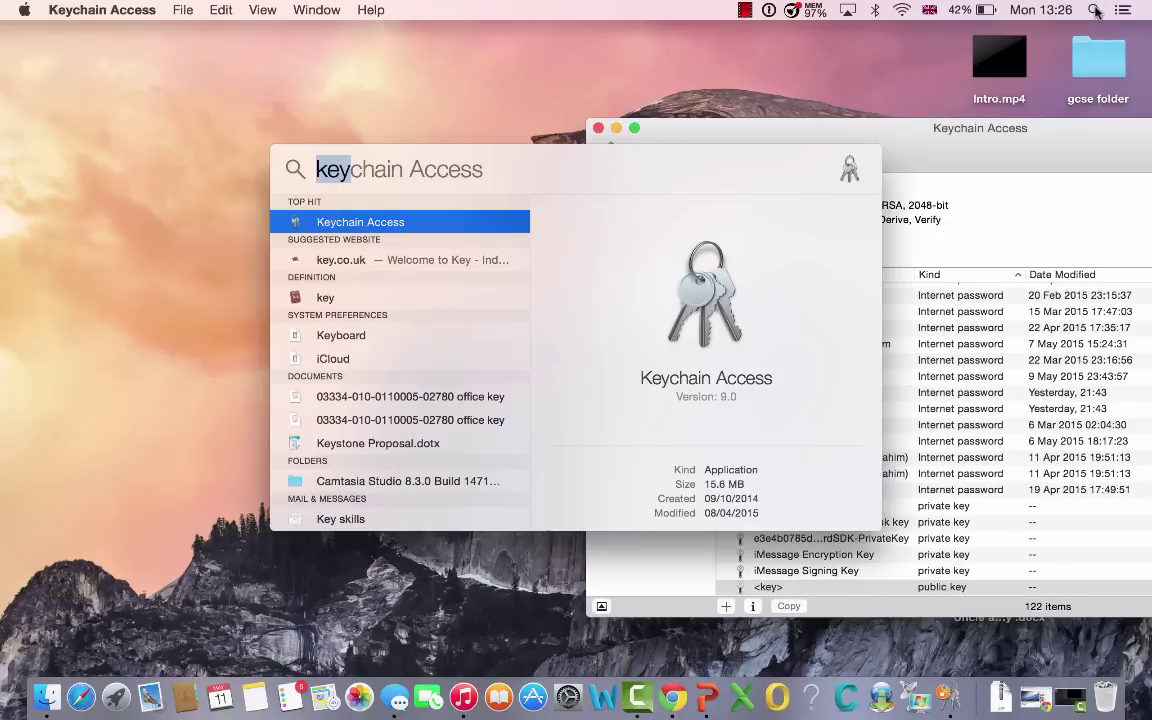
pyautogui.click(340, 78)
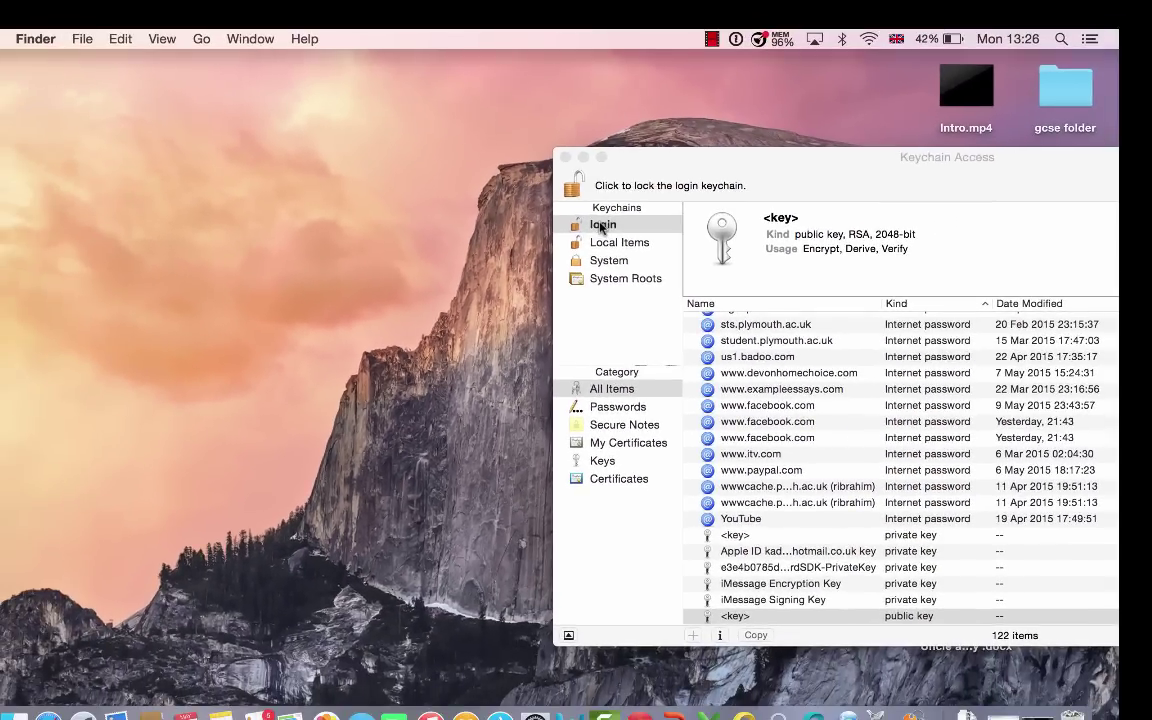
# Step: Sort the login keychain items by the Kind column and scan the list
pyautogui.click(601, 226)
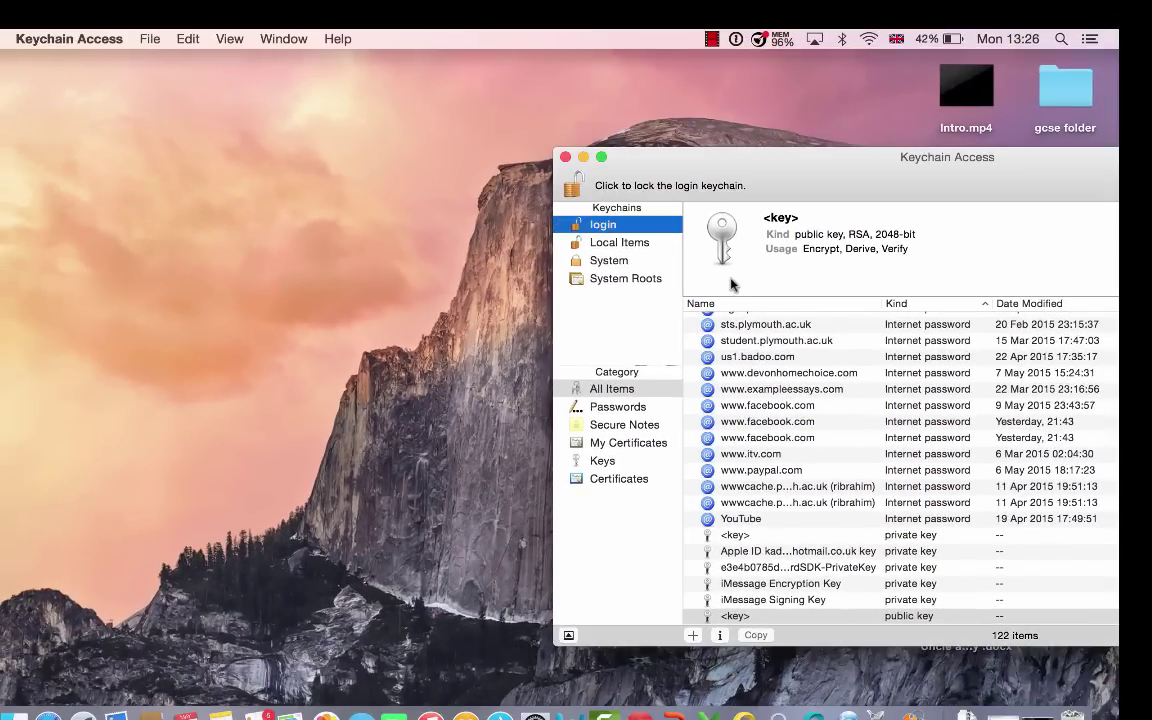
pyautogui.click(918, 305)
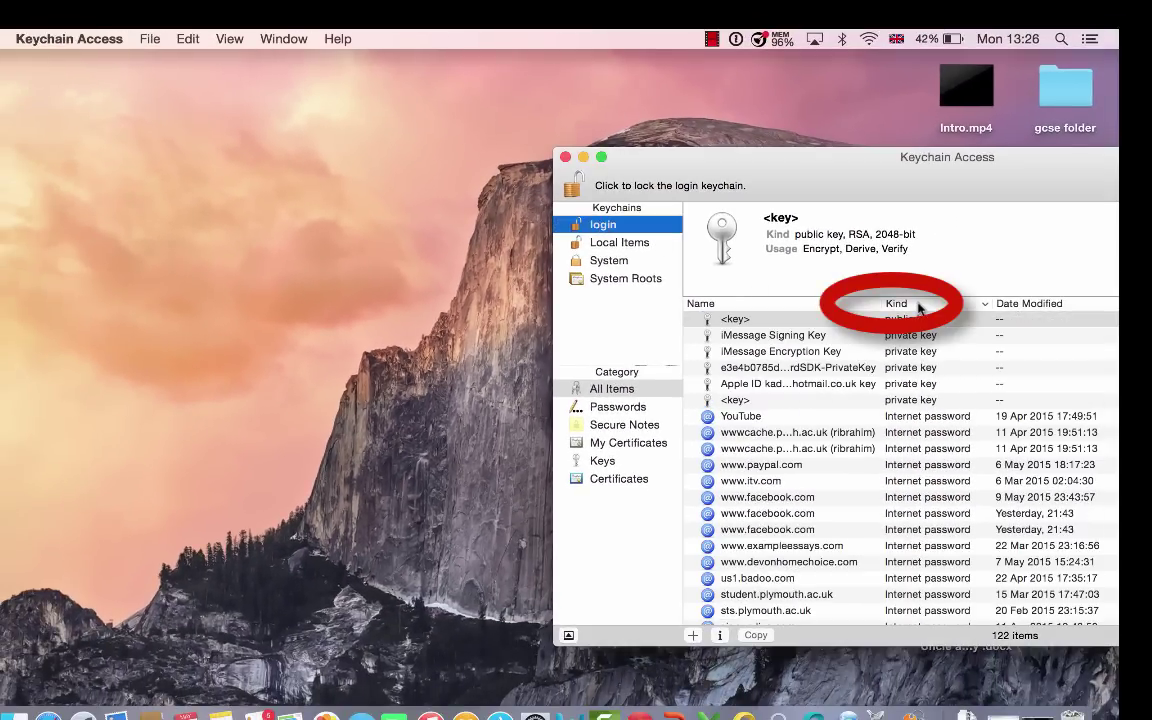
pyautogui.scroll(4, 827, 369)
pyautogui.scroll(1, 850, 364)
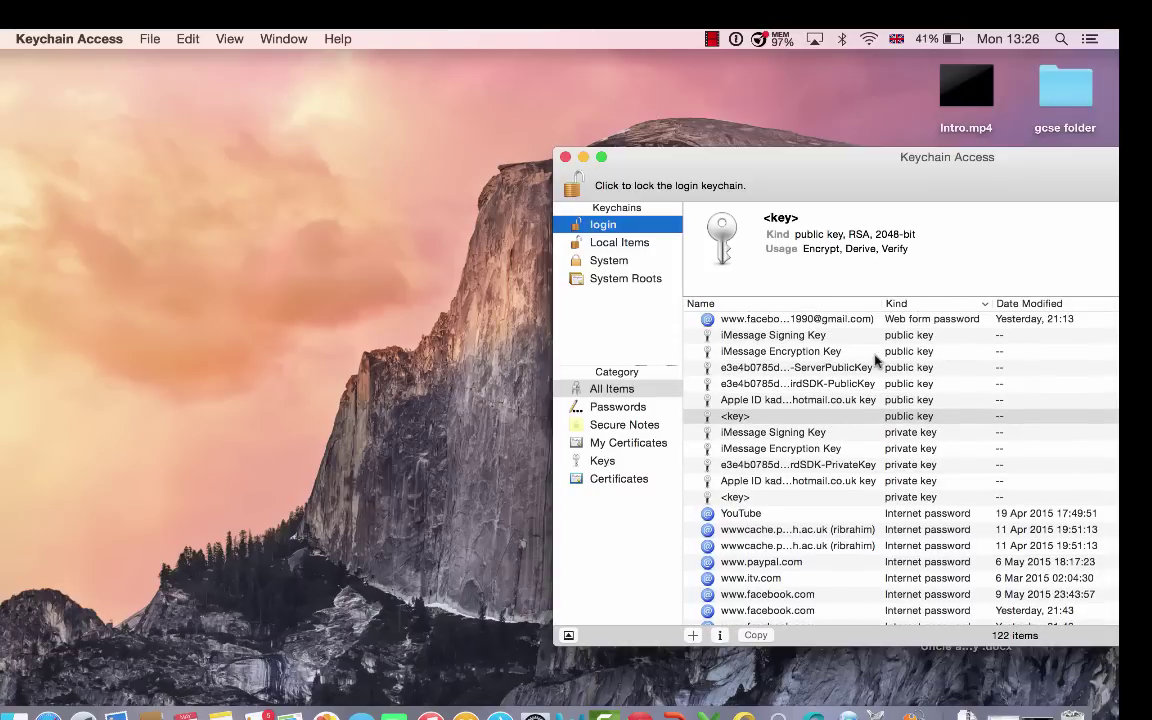
pyautogui.scroll(-1, 876, 360)
pyautogui.scroll(-3, 876, 360)
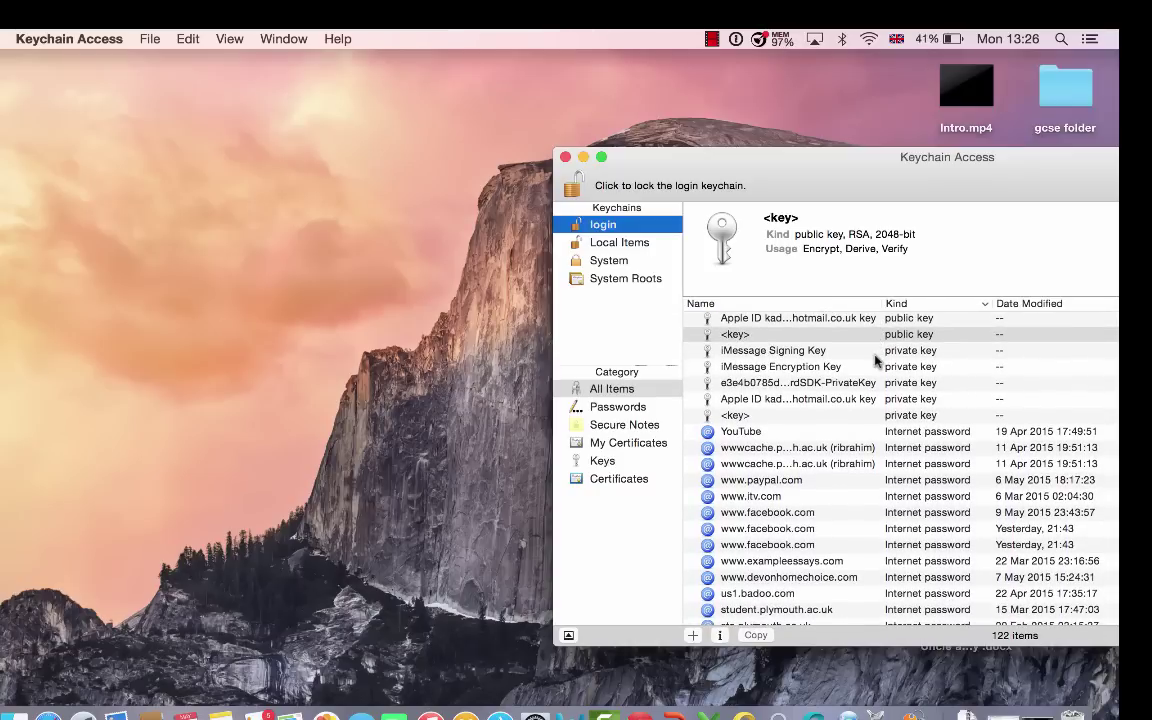
pyautogui.scroll(-3, 855, 360)
pyautogui.scroll(3, 855, 380)
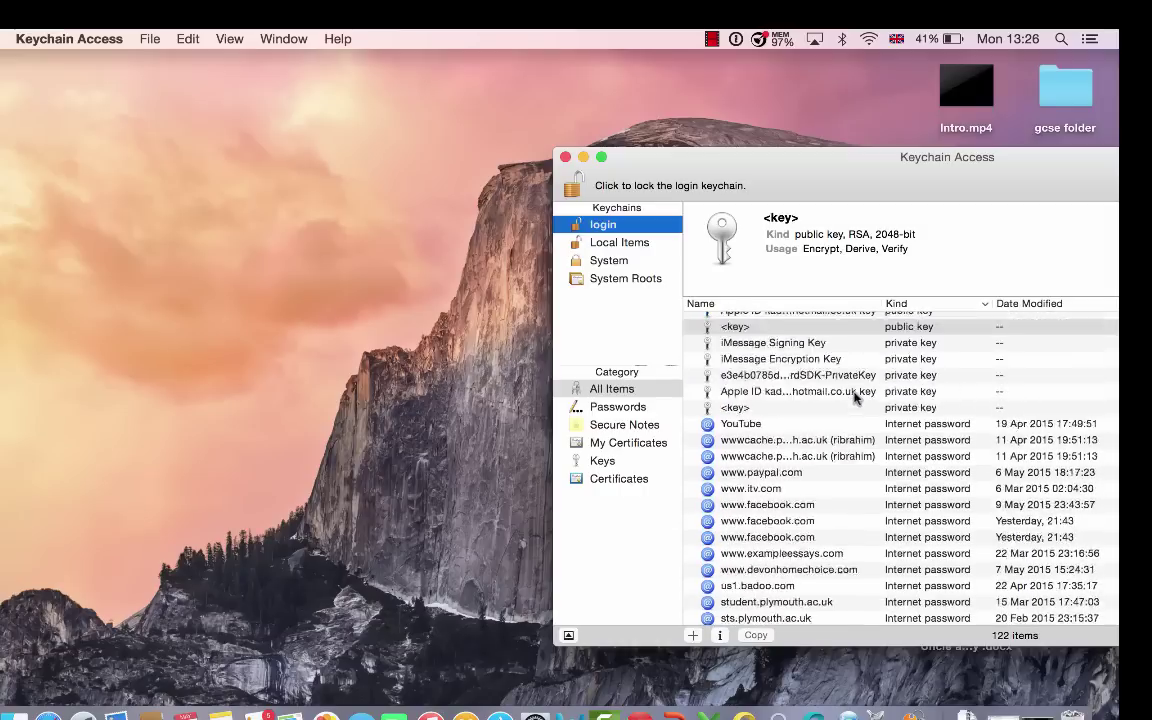
pyautogui.scroll(3, 855, 397)
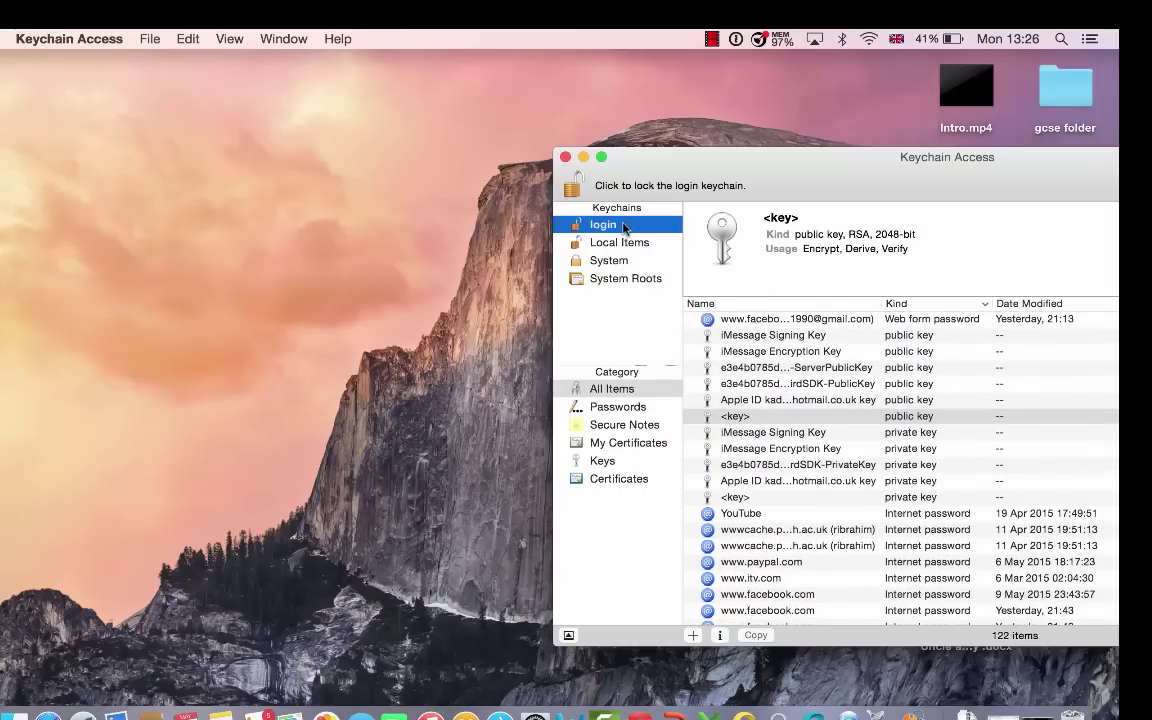
# Step: Reverse the Kind sort and scroll to the top to reach the AirPlay entries
pyautogui.click(913, 304)
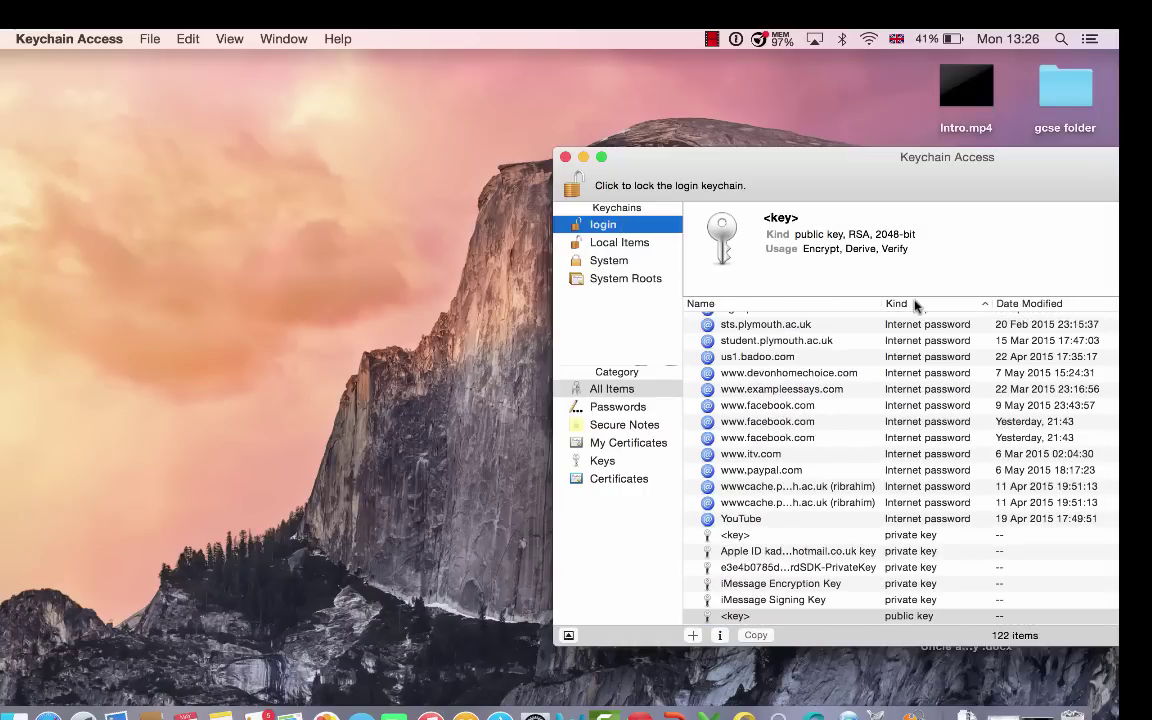
pyautogui.scroll(3, 874, 380)
pyautogui.scroll(8, 874, 380)
pyautogui.scroll(5, 872, 380)
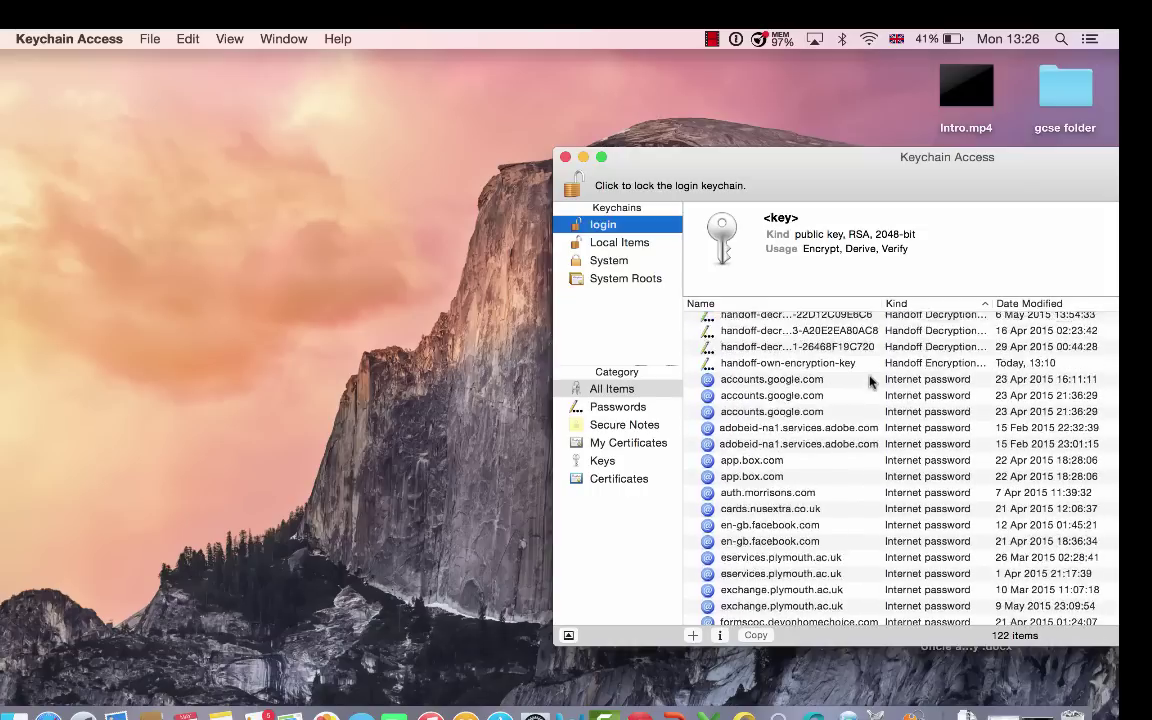
pyautogui.scroll(10, 870, 380)
pyautogui.scroll(3, 869, 381)
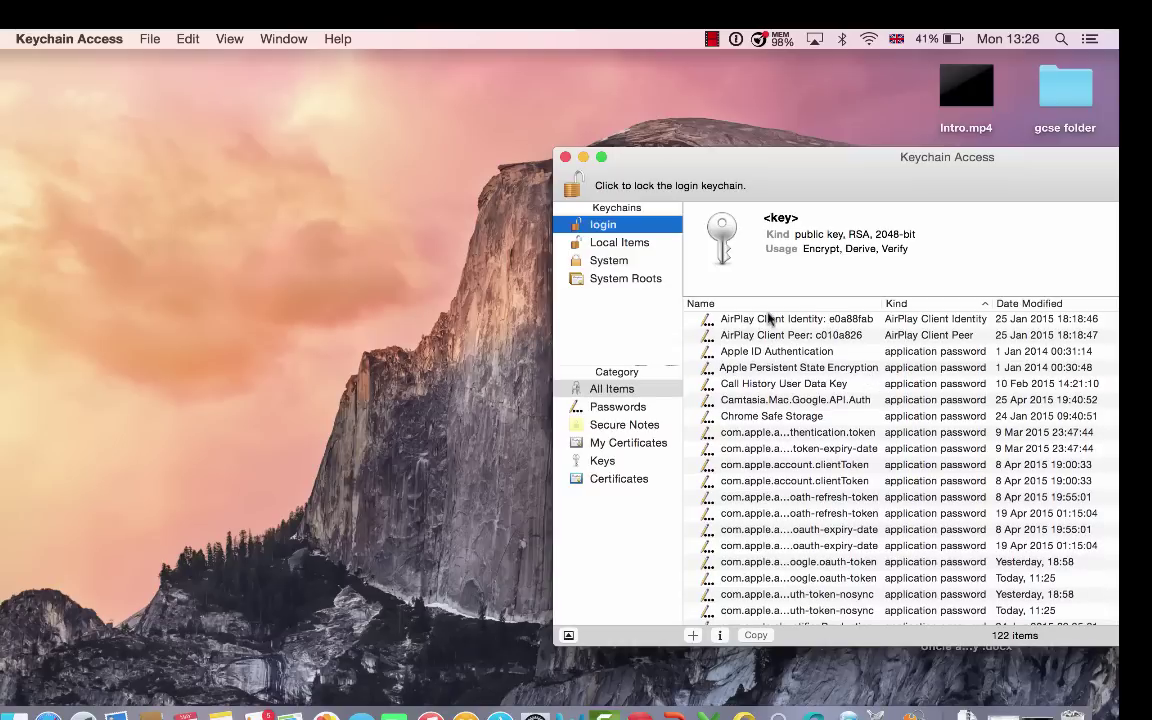
# Step: Delete the AirPlay Client Identity entry from the login keychain
pyautogui.click(860, 318)
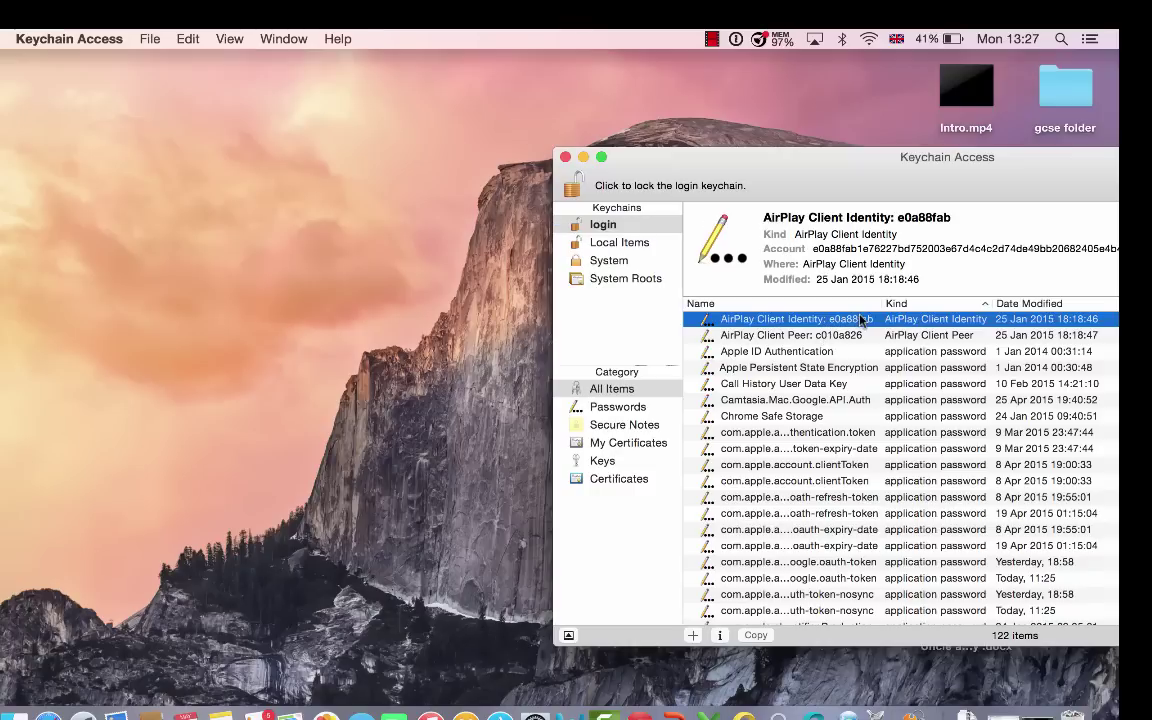
pyautogui.rightClick(860, 318)
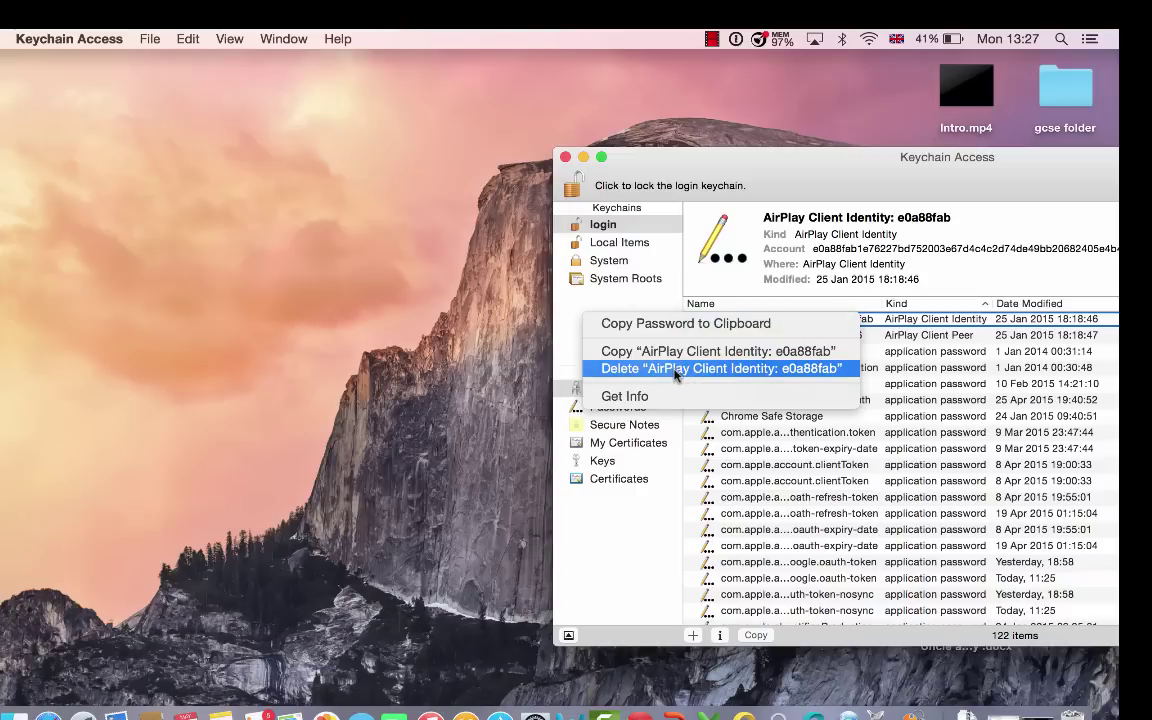
pyautogui.click(676, 370)
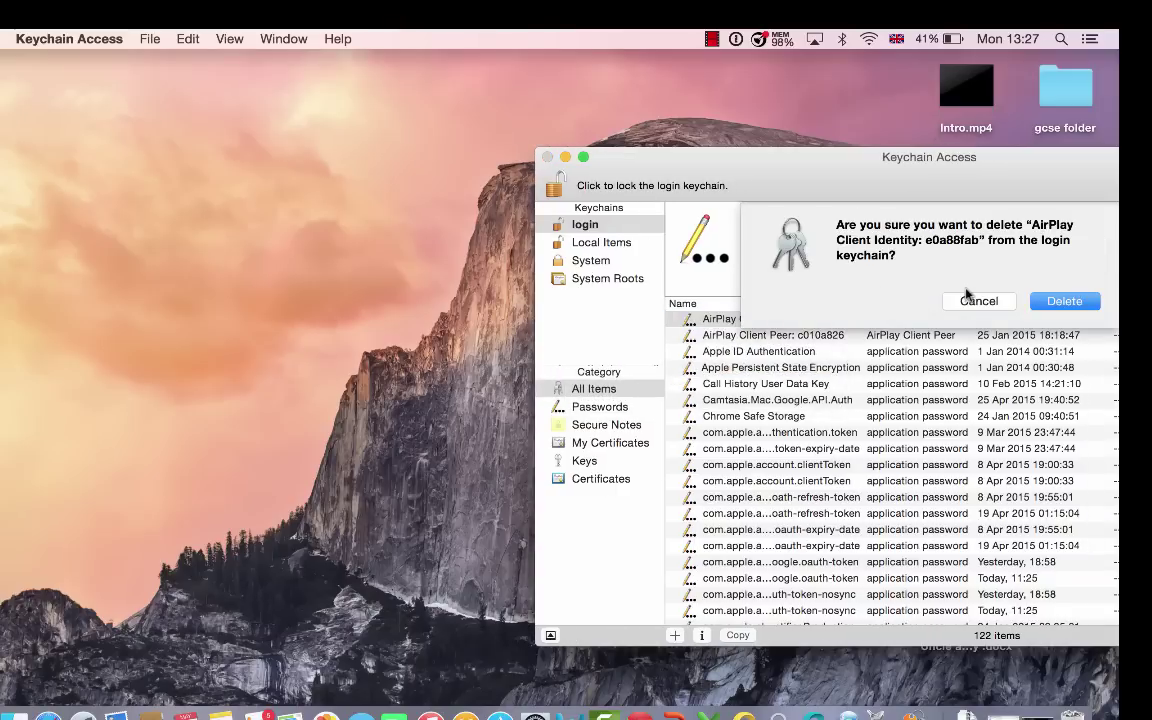
pyautogui.click(1056, 304)
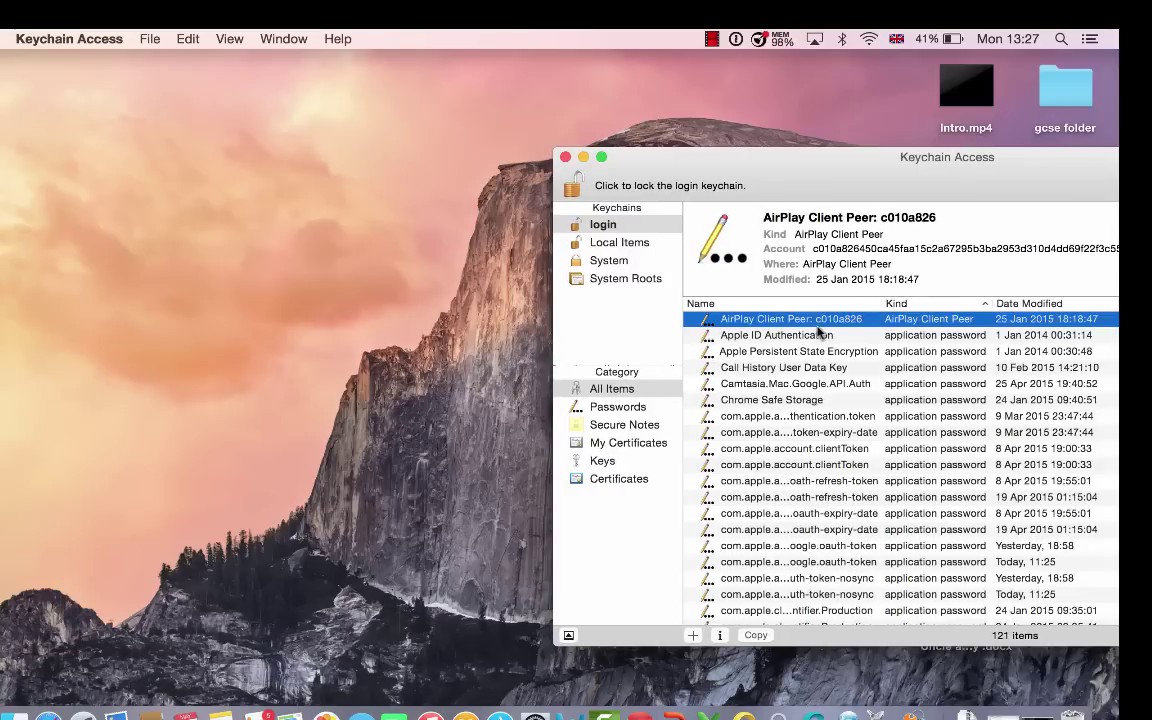
# Step: Delete the AirPlay Client Peer entry, leaving 120 items
pyautogui.rightClick(818, 325)
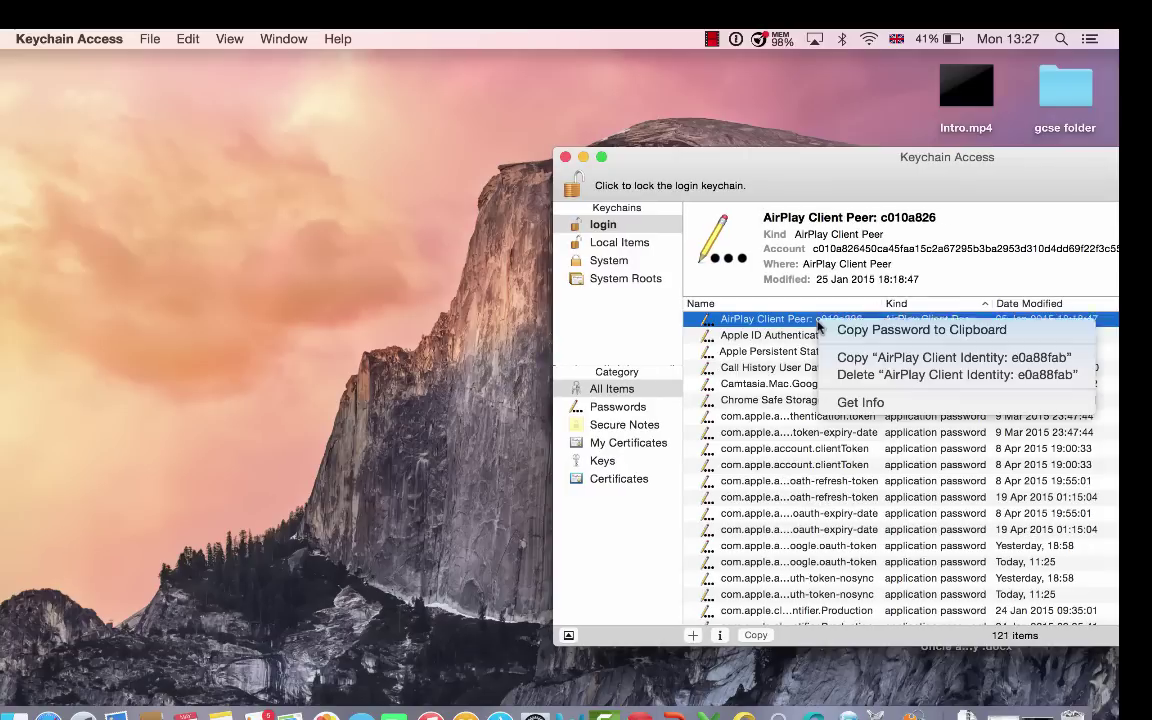
pyautogui.click(861, 375)
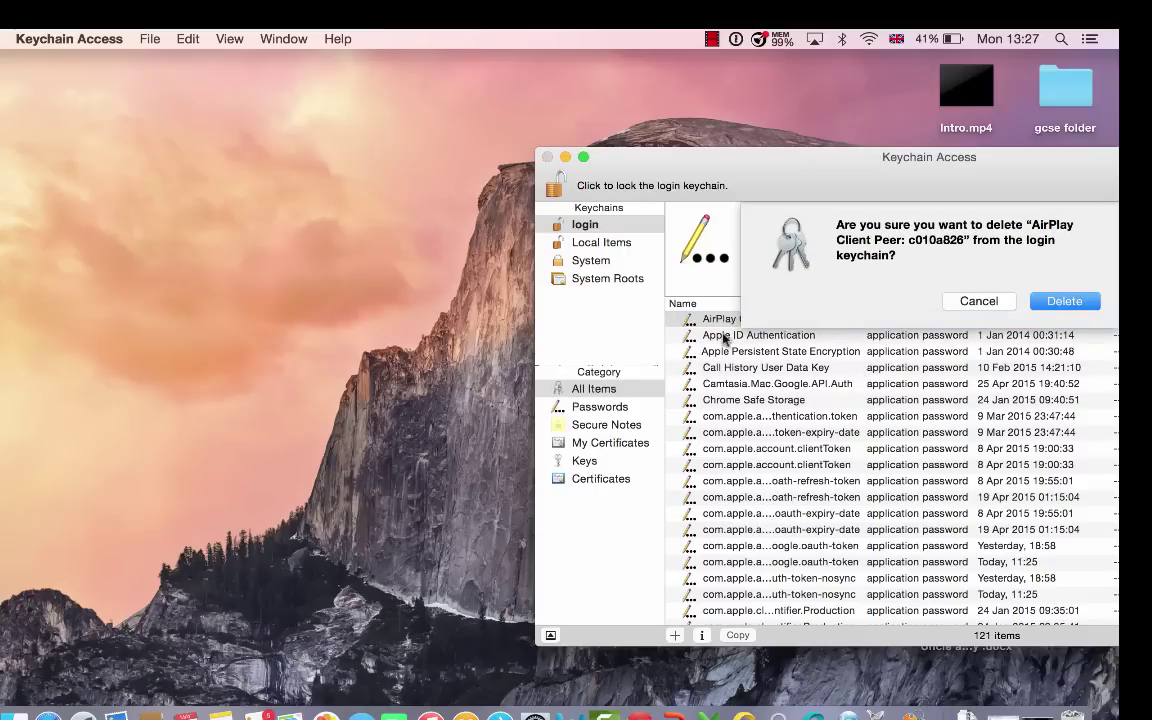
pyautogui.click(1060, 302)
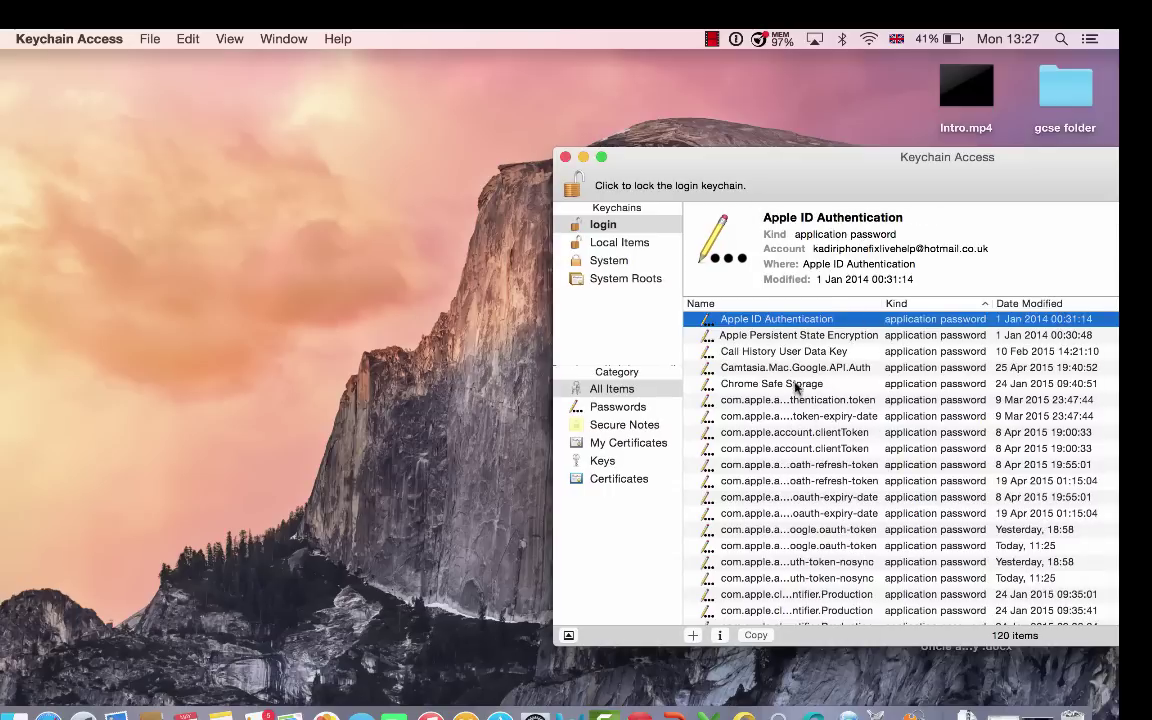
# Step: Enlarge and close the Keychain Access window, then bring up the Apple menu
pyautogui.doubleClick(663, 162)
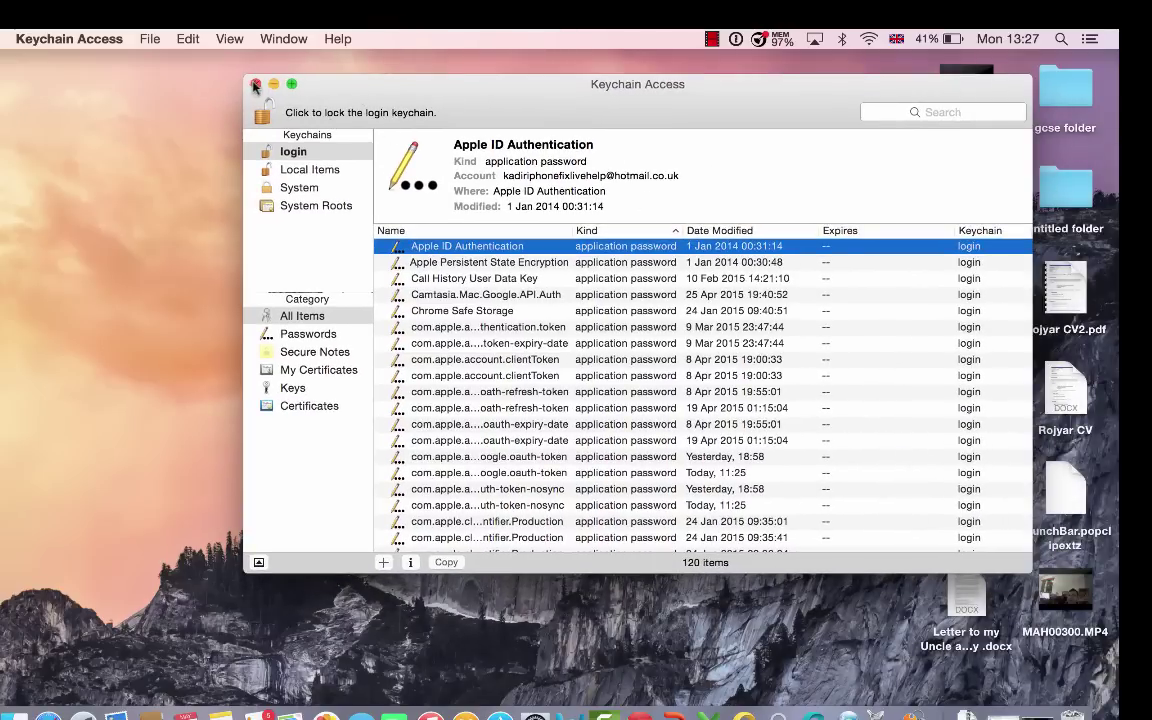
pyautogui.click(256, 85)
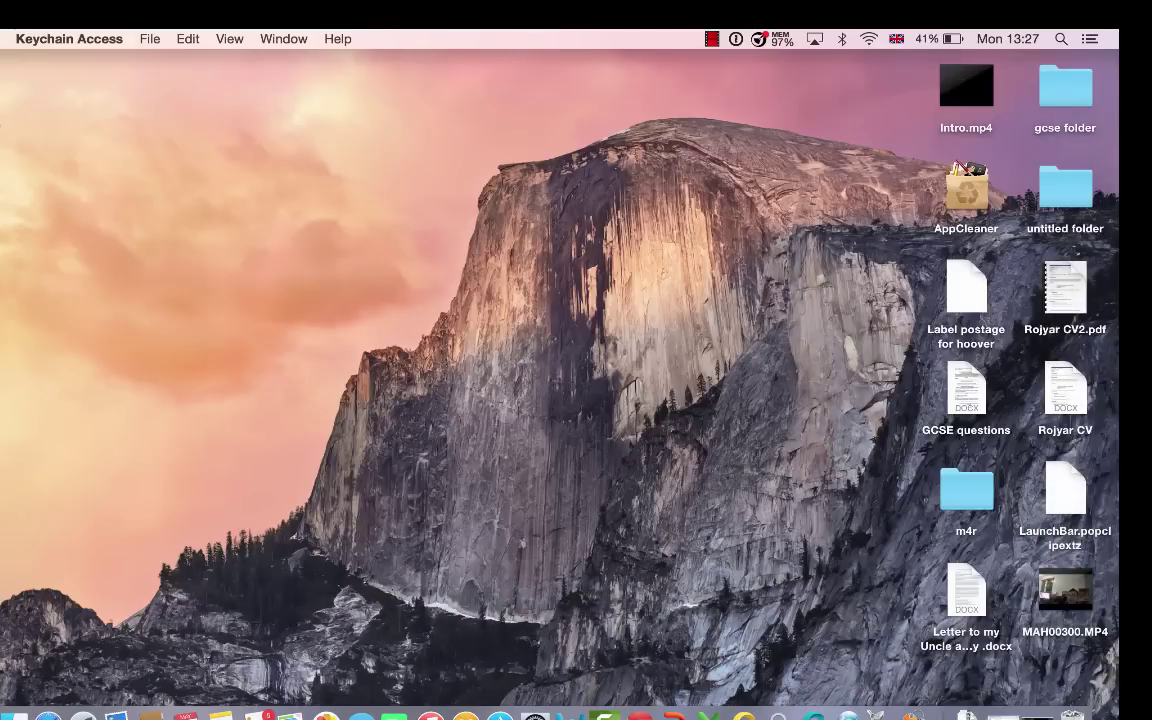
pyautogui.click(4, 38)
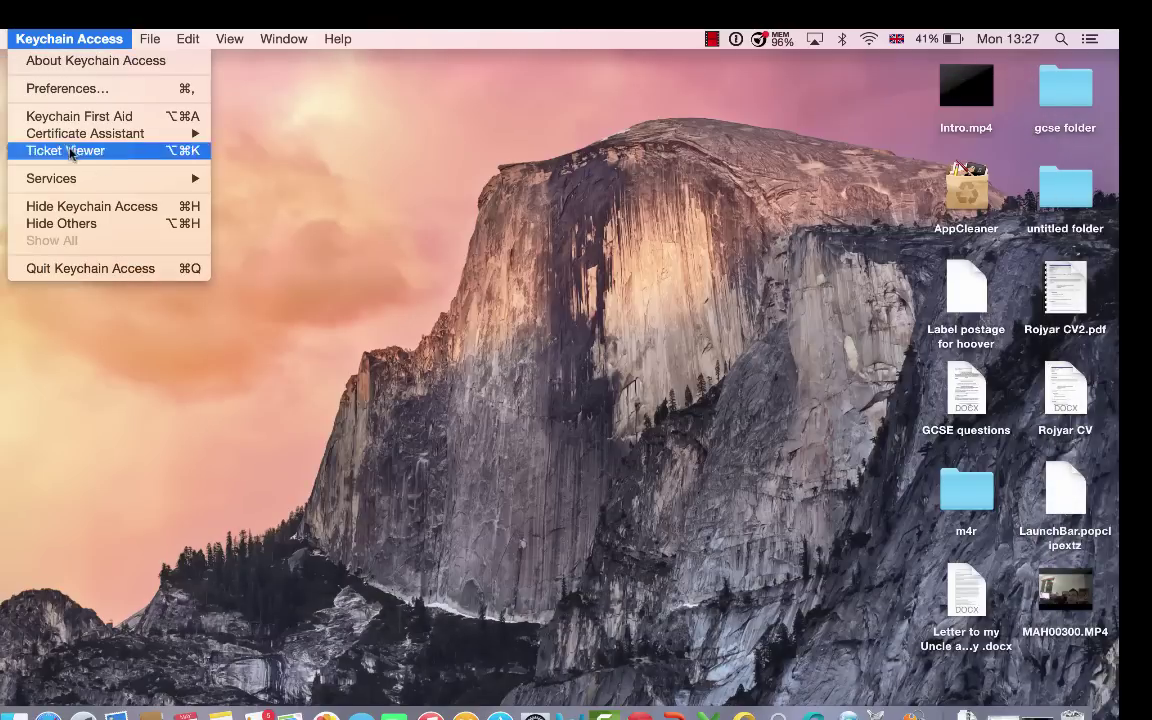